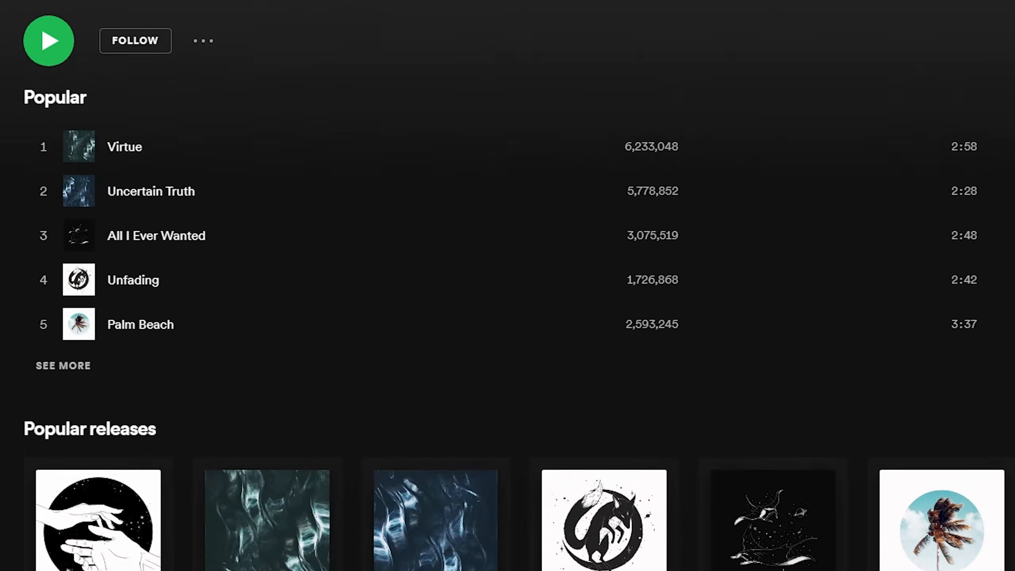
pyautogui.scroll(-10, 507, 285)
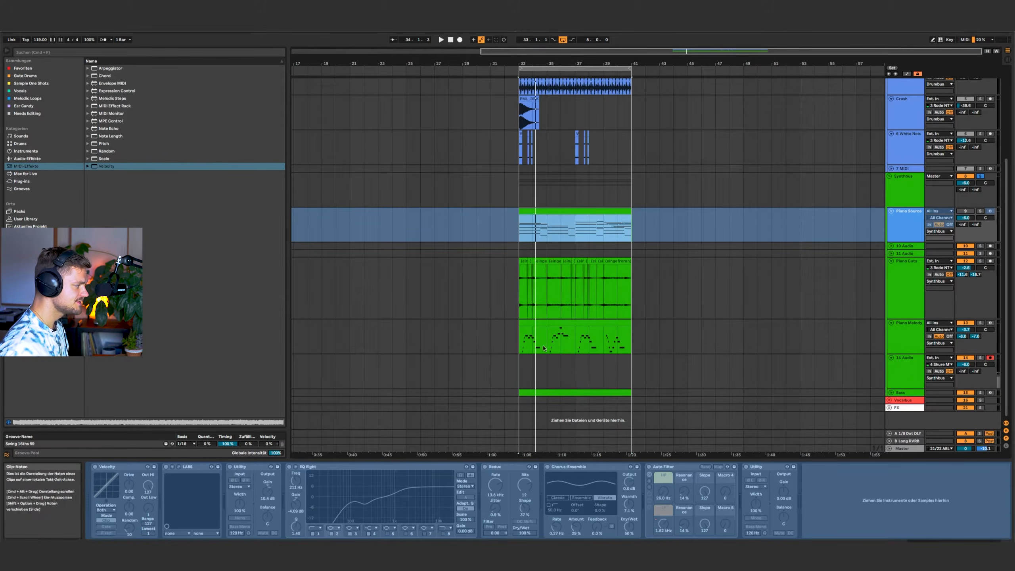
# Step: Set the 14 Audio track's input channel to 4 Shure MV7 / Guitar and record a take starting at bar 33
pyautogui.click(521, 372)
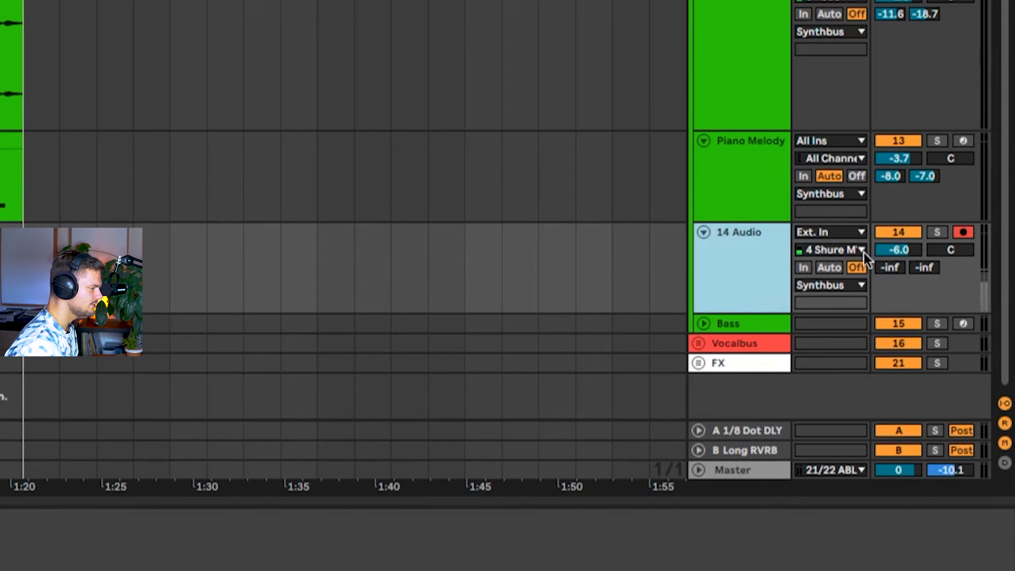
pyautogui.click(853, 249)
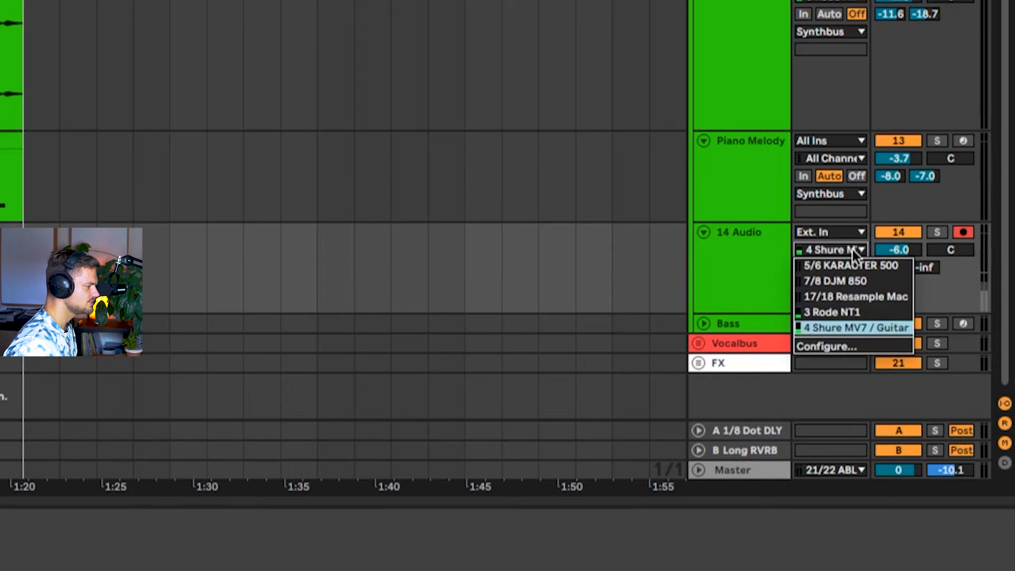
pyautogui.click(827, 327)
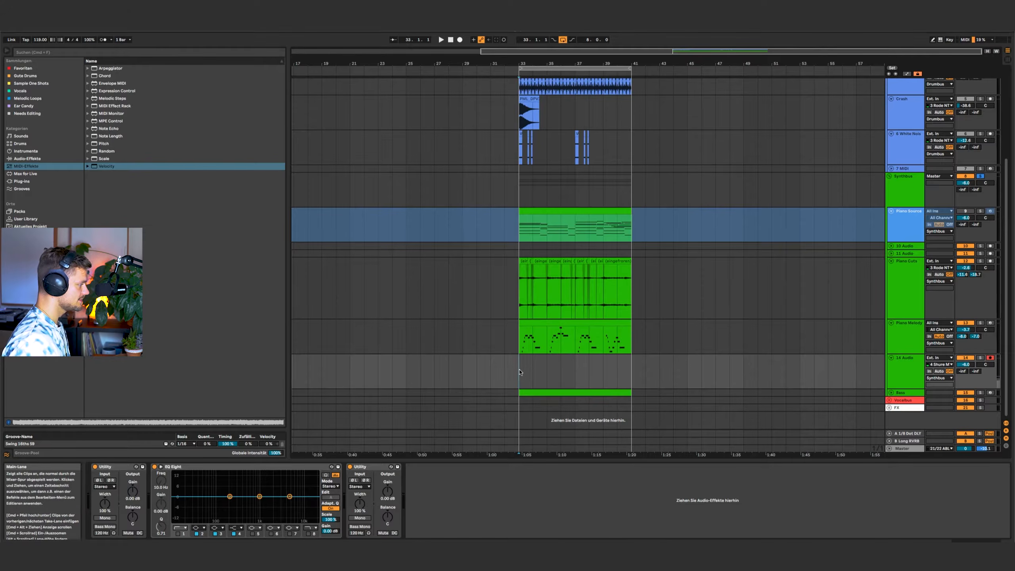
pyautogui.press('F9')
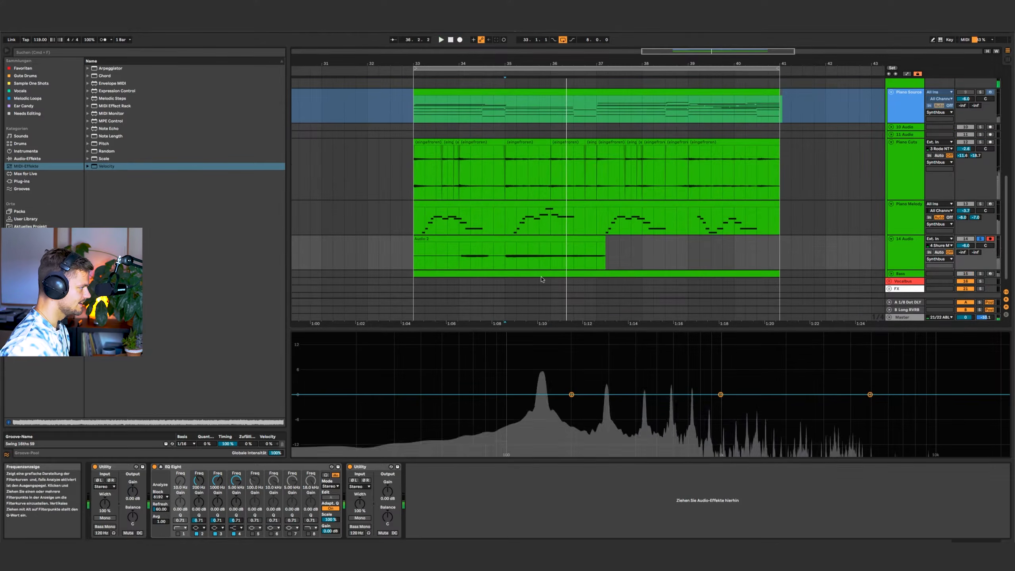
# Step: Delete the recorded material before beat 4 of bar 35, keeping only the final section, and play it back
pyautogui.moveTo(549, 252)
pyautogui.mouseDown()
pyautogui.moveTo(504, 262)
pyautogui.moveTo(536, 263)
pyautogui.mouseUp()
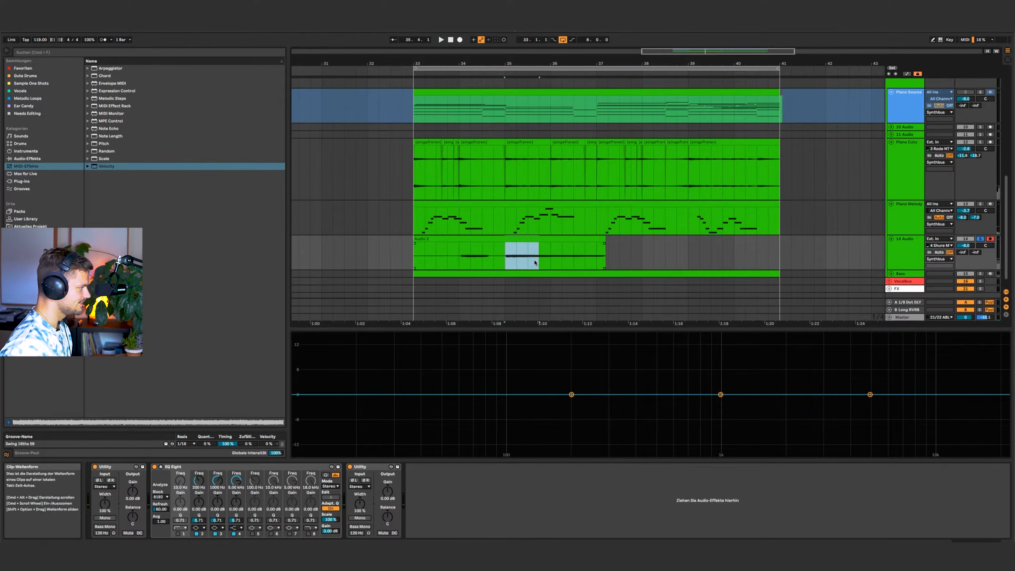
pyautogui.click(475, 258)
pyautogui.press('space')
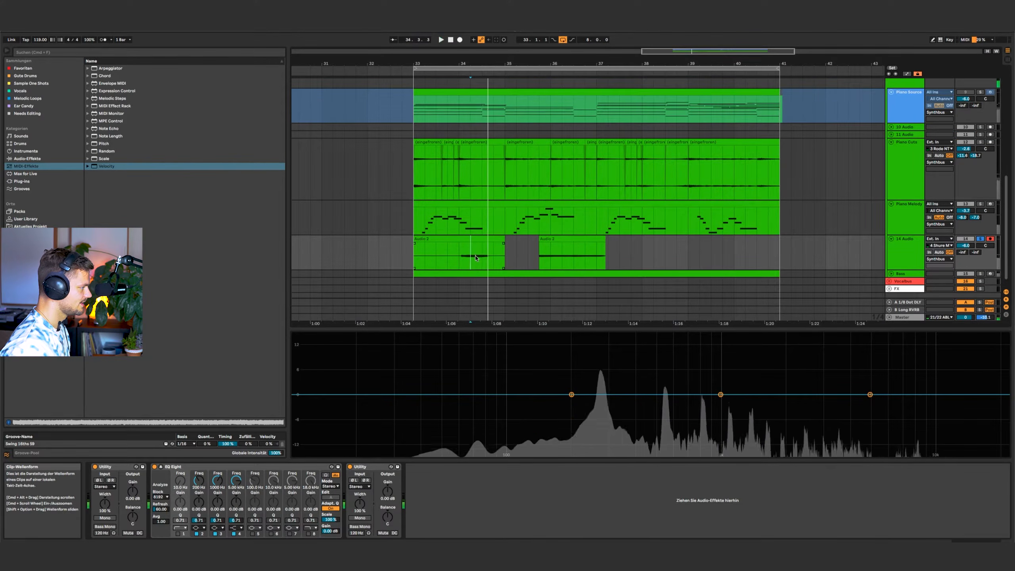
pyautogui.click(475, 239)
pyautogui.press('Delete')
pyautogui.click(550, 238)
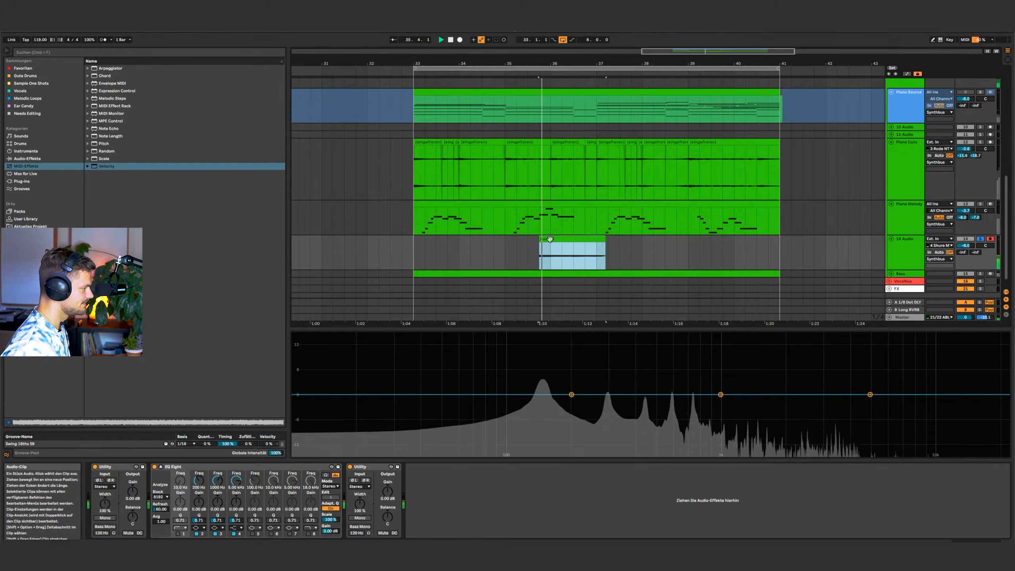
pyautogui.press('space')
pyautogui.press('space')
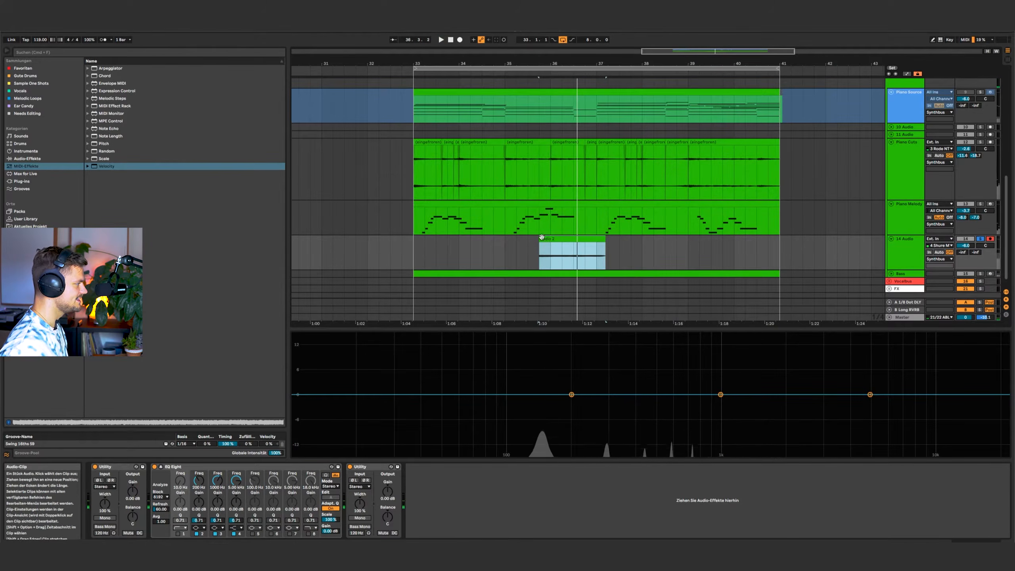
# Step: Collapse the enlarged EQ Eight display, transpose the remaining recorded clip up 9 semitones and play it back
pyautogui.click(160, 467)
pyautogui.click(568, 359)
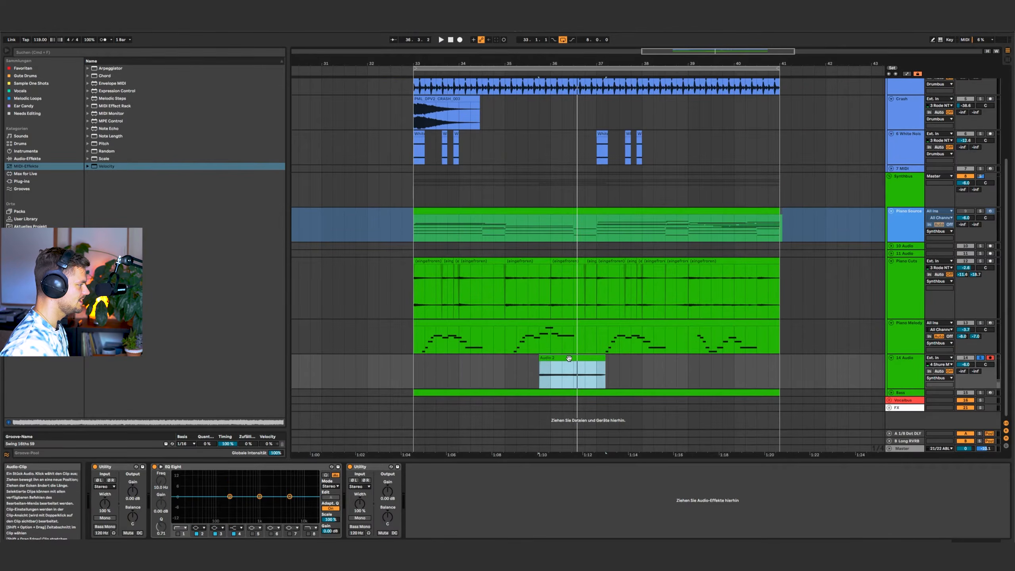
pyautogui.doubleClick(569, 358)
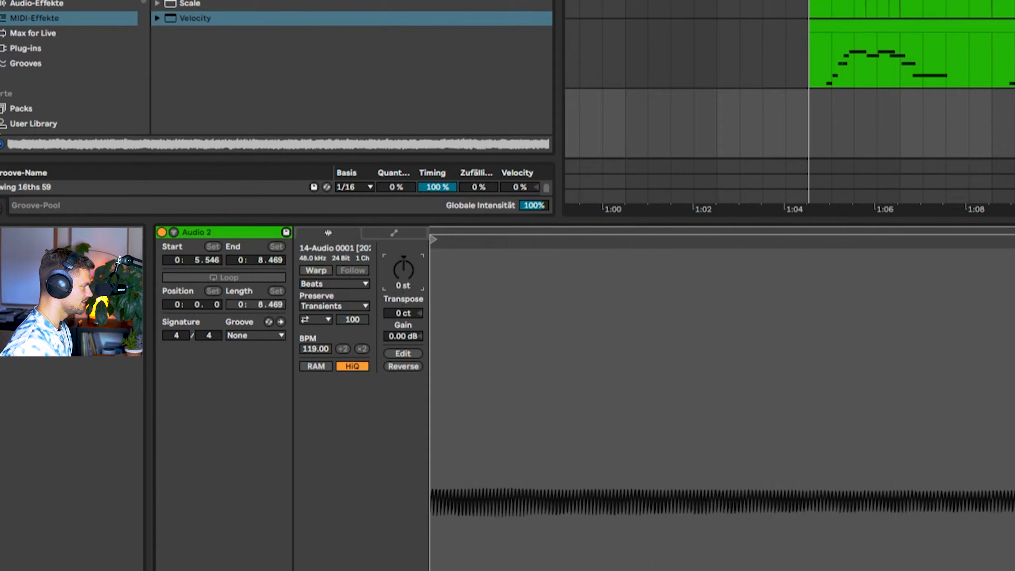
pyautogui.press('Down')
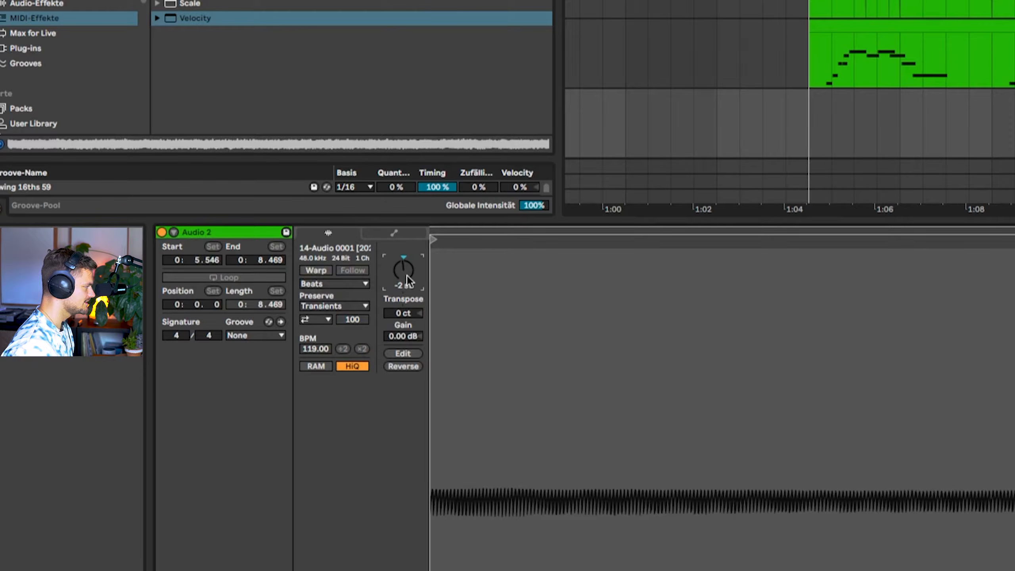
pyautogui.press('space')
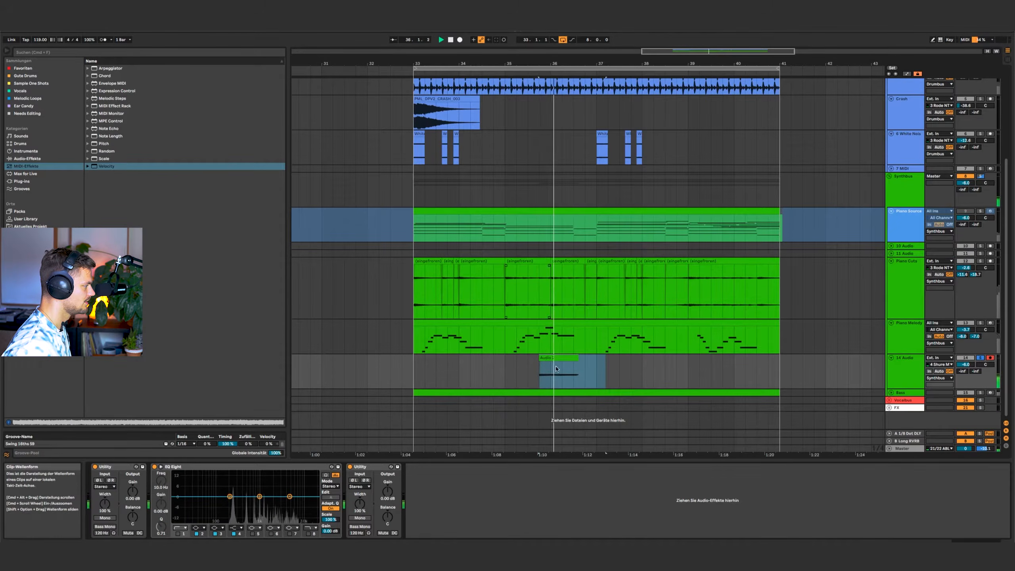
# Step: Insert a Tuner after EQ Eight on the 14 Audio track and play the clip to check its pitch
pyautogui.click(567, 359)
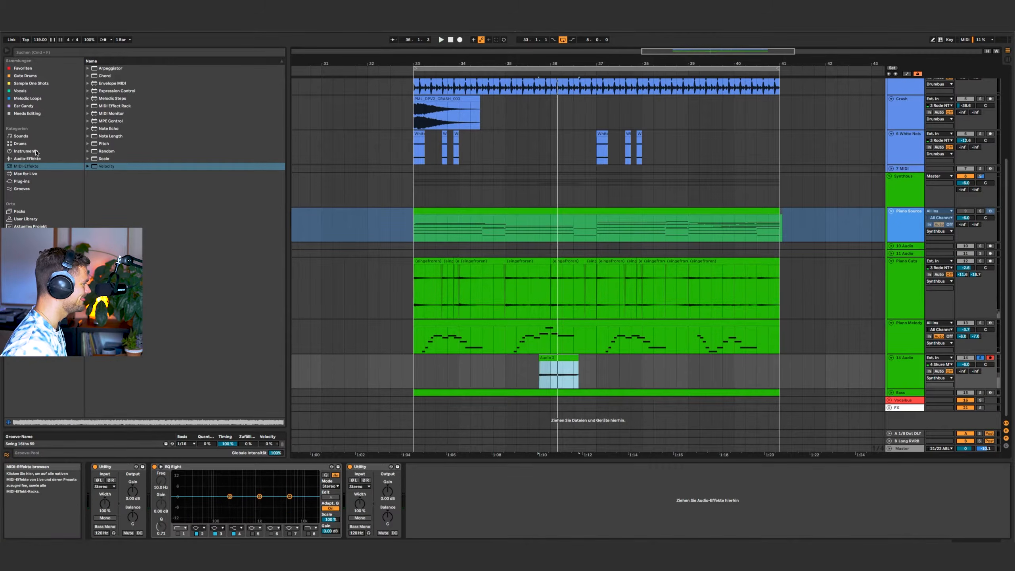
pyautogui.click(81, 158)
pyautogui.click(88, 166)
pyautogui.moveTo(109, 151); pyautogui.dragTo(348, 504)
pyautogui.press('space')
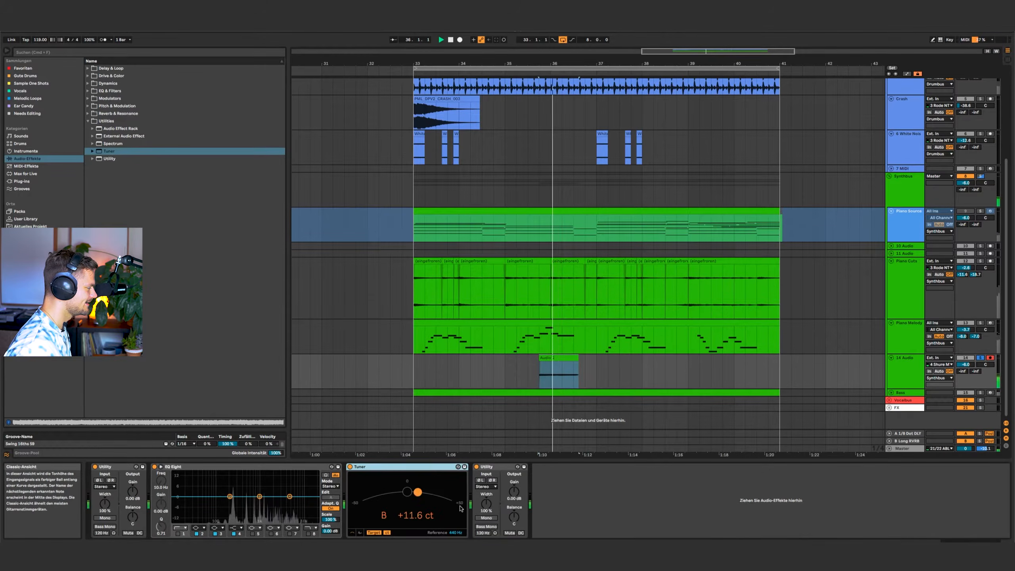
# Step: Select the half-bar section of the clip starting at bar 36, loop it and play it back
pyautogui.click(553, 378)
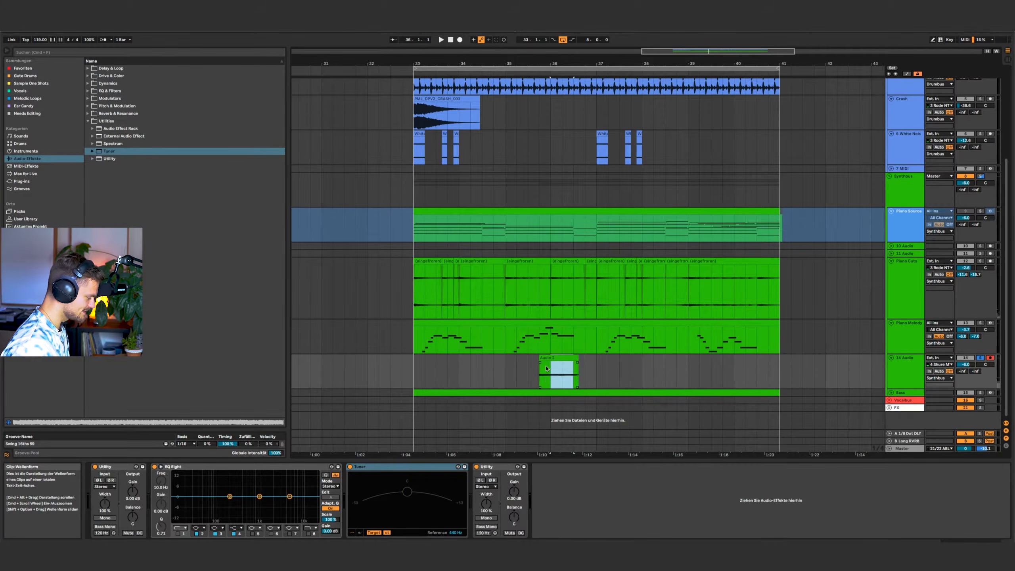
pyautogui.press('super+l')
pyautogui.press('space')
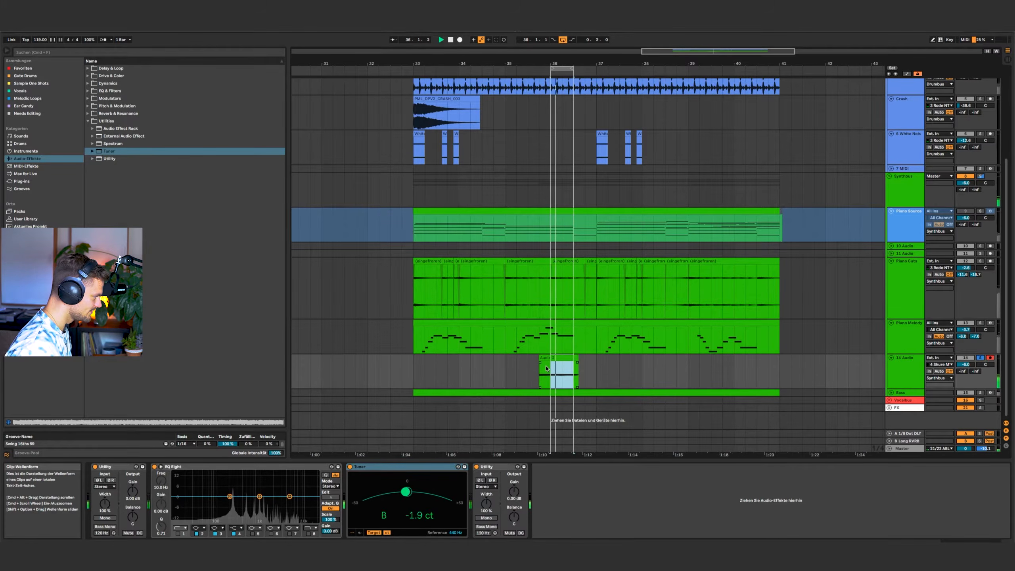
# Step: Trim the recorded clip to the looped half bar and move it to the start of bar 33
pyautogui.moveTo(552, 364); pyautogui.dragTo(519, 365)
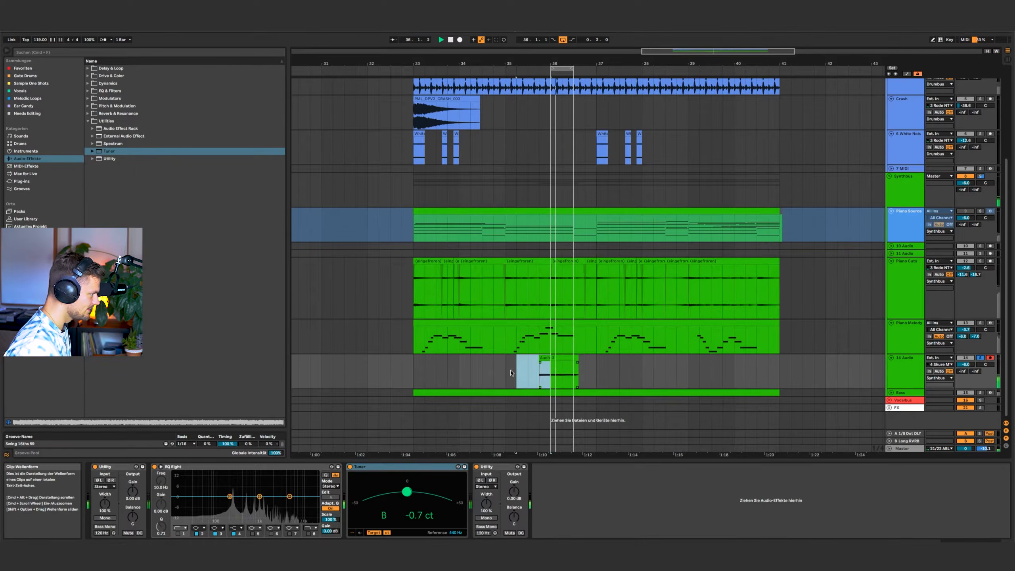
pyautogui.press('Delete')
pyautogui.moveTo(595, 378); pyautogui.dragTo(430, 367)
pyautogui.press('Delete')
pyautogui.press('space')
# Step: Duplicate the half-bar clip repeatedly until the copies fill the 14 Audio track up to bar 41
pyautogui.press('super+d')
pyautogui.press('super+d')
pyautogui.press('super+d')
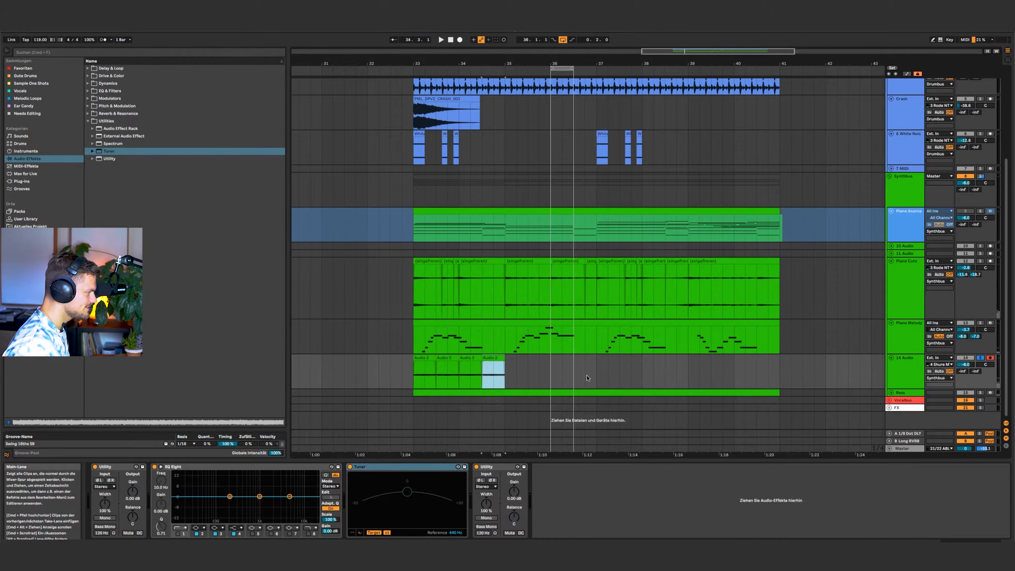
pyautogui.press('super+d')
pyautogui.press('super+d')
pyautogui.press('super+d')
pyautogui.press('super+d')
pyautogui.press('super+d')
pyautogui.press('super+d')
pyautogui.press('super+d')
pyautogui.press('super+d')
pyautogui.press('super+d')
pyautogui.press('super+d')
pyautogui.press('super+d')
pyautogui.press('super+d')
# Step: Enable Warp on all the duplicated 14 Audio clips and set their warp mode to Complex
pyautogui.moveTo(782, 371); pyautogui.dragTo(424, 374)
pyautogui.hotkey('shift', 'Tab')
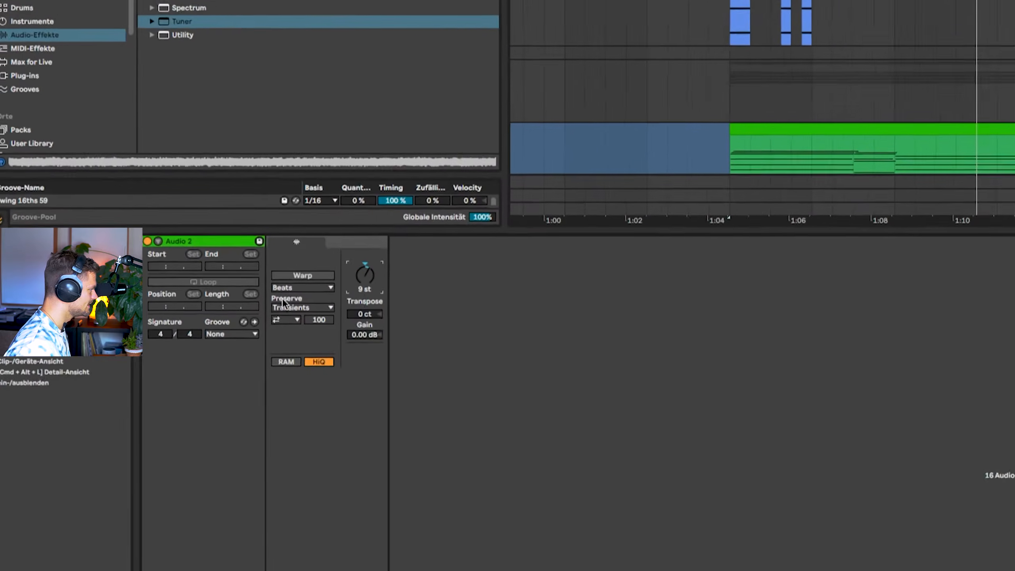
pyautogui.click(170, 292)
pyautogui.press('Return')
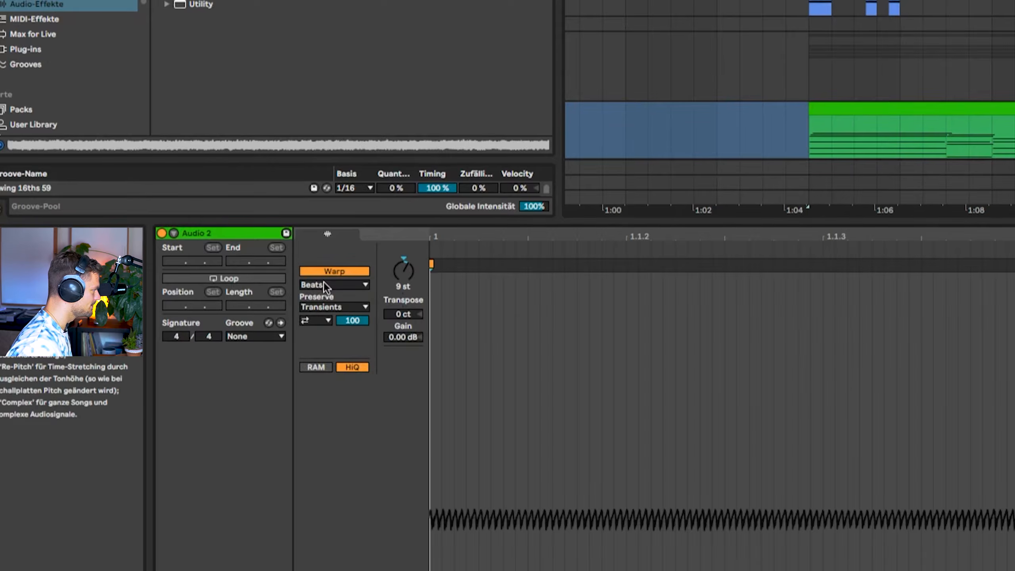
pyautogui.click(324, 283)
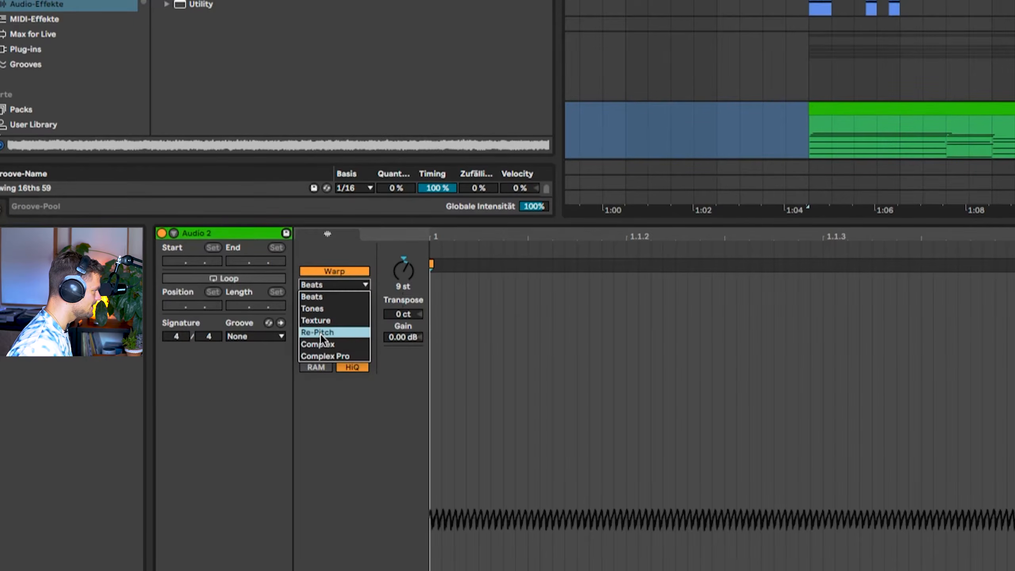
pyautogui.click(317, 343)
pyautogui.hotkey('shift', 'Tab')
# Step: Enable the band 1 low cut in EQ Eight at about 26.2 Hz while playing the clips
pyautogui.press('space')
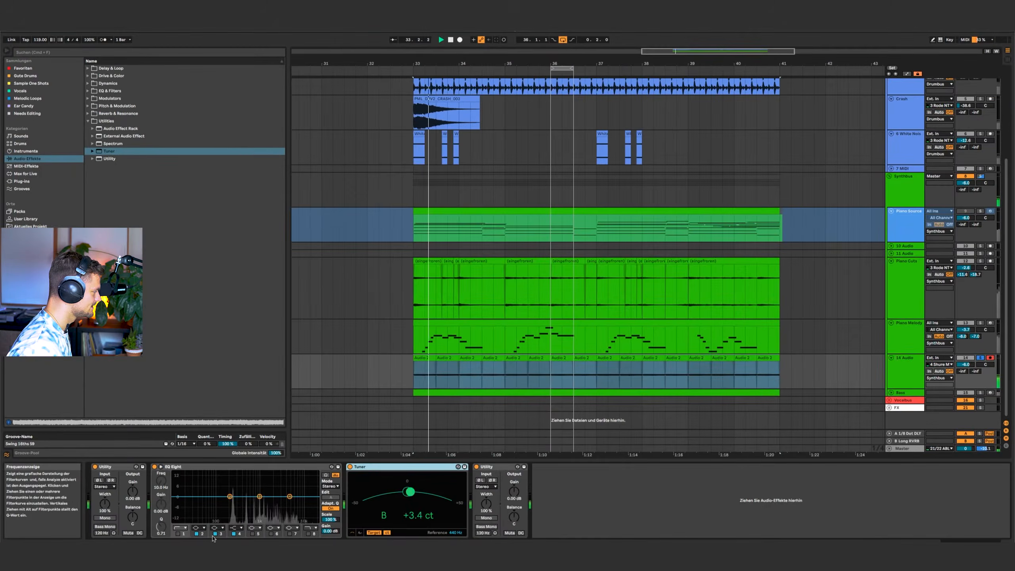
pyautogui.moveTo(160, 480); pyautogui.dragTo(161, 471)
pyautogui.press('space')
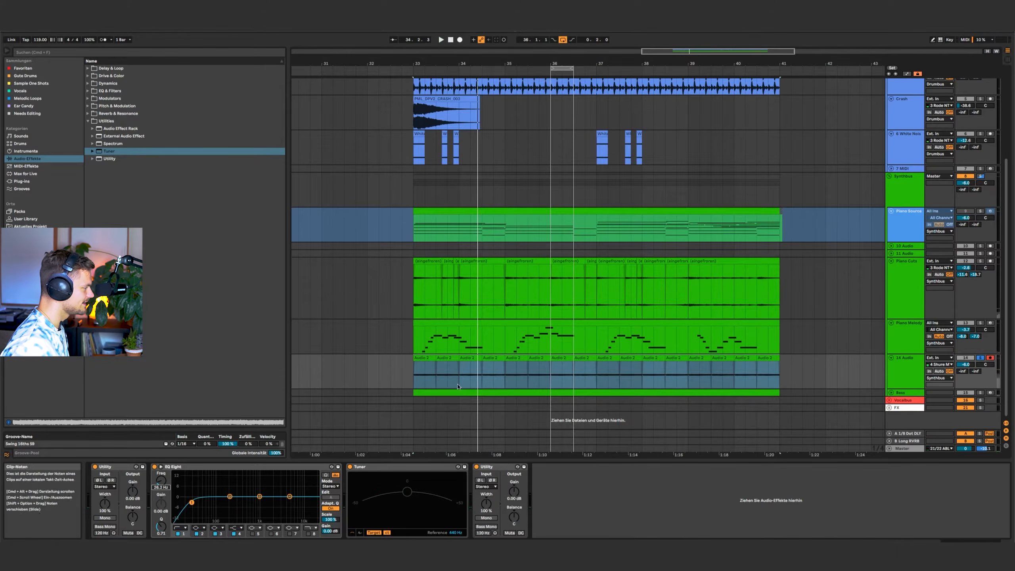
# Step: Solo the piano audio track together with 14 Audio and raise 14 Audio's volume while playing from bar 33
pyautogui.click(417, 357)
pyautogui.keyDown('super'); pyautogui.click(979, 261); pyautogui.keyUp('super')
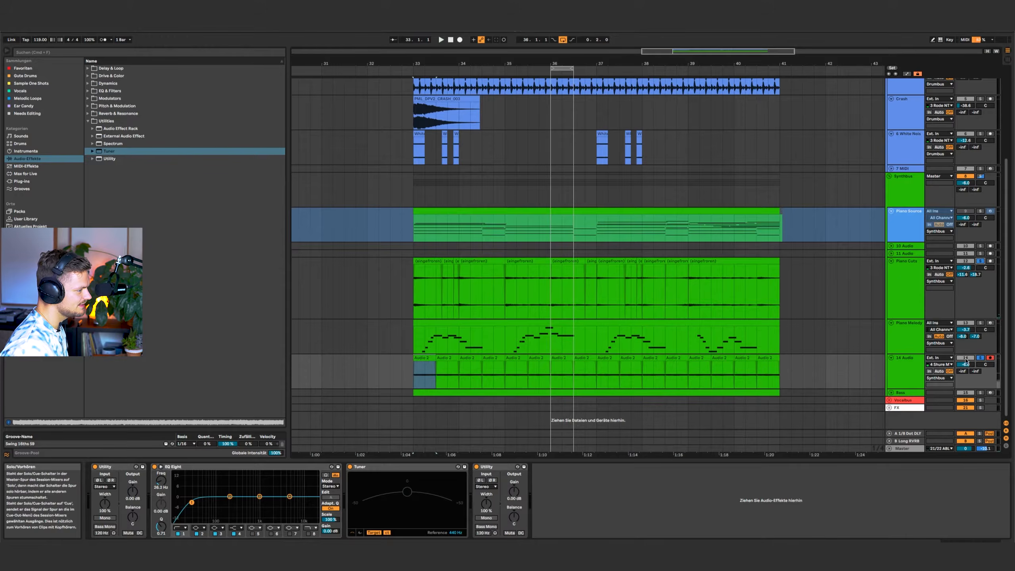
pyautogui.press('space')
pyautogui.moveTo(965, 364); pyautogui.dragTo(965, 355)
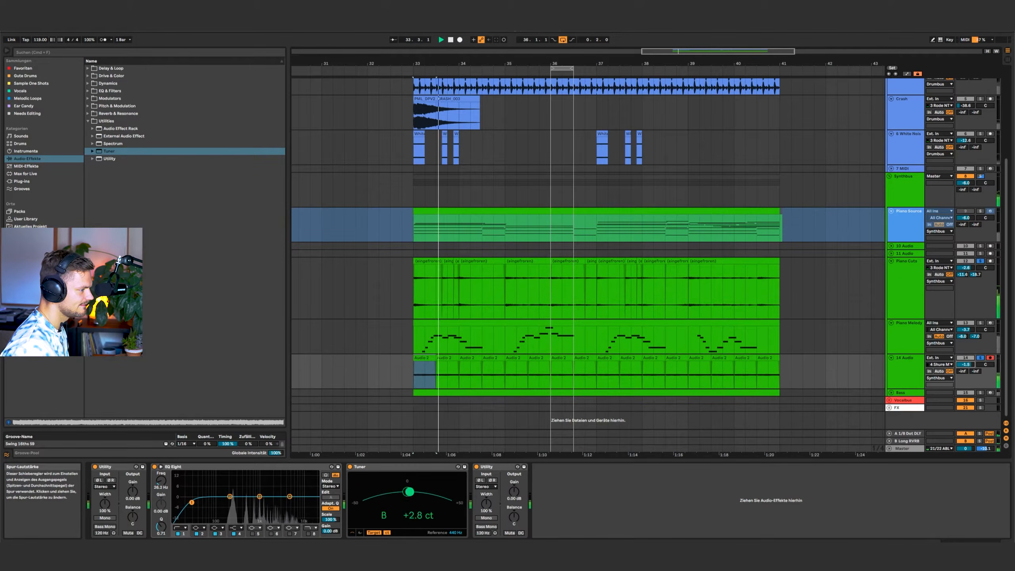
pyautogui.press('space')
# Step: Raise both return sends of 14 Audio to 0 dB and move EQ Eight's low cut to about 820 Hz
pyautogui.moveTo(975, 371); pyautogui.dragTo(964, 373)
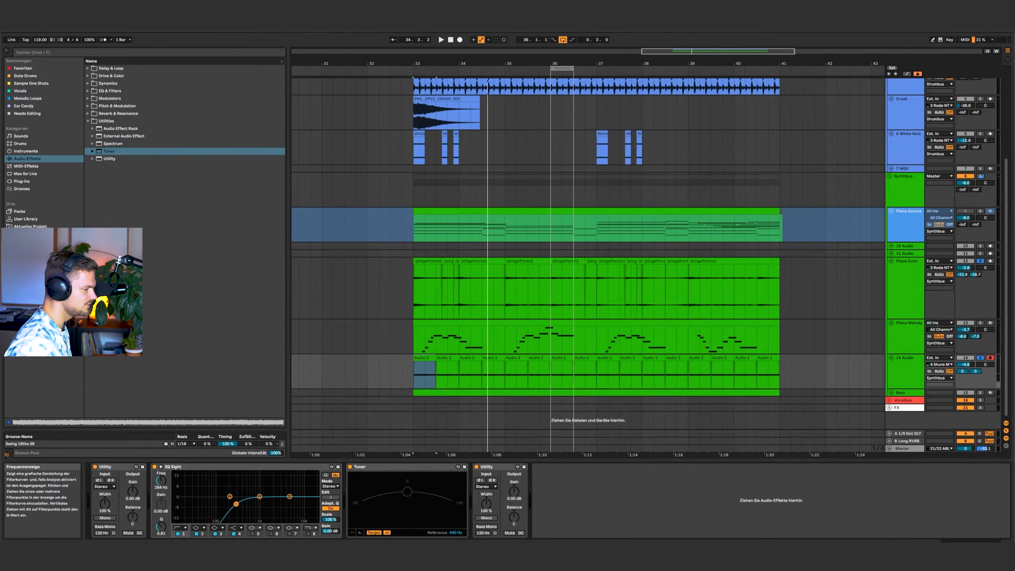
pyautogui.press('space')
pyautogui.moveTo(246, 504); pyautogui.dragTo(256, 505)
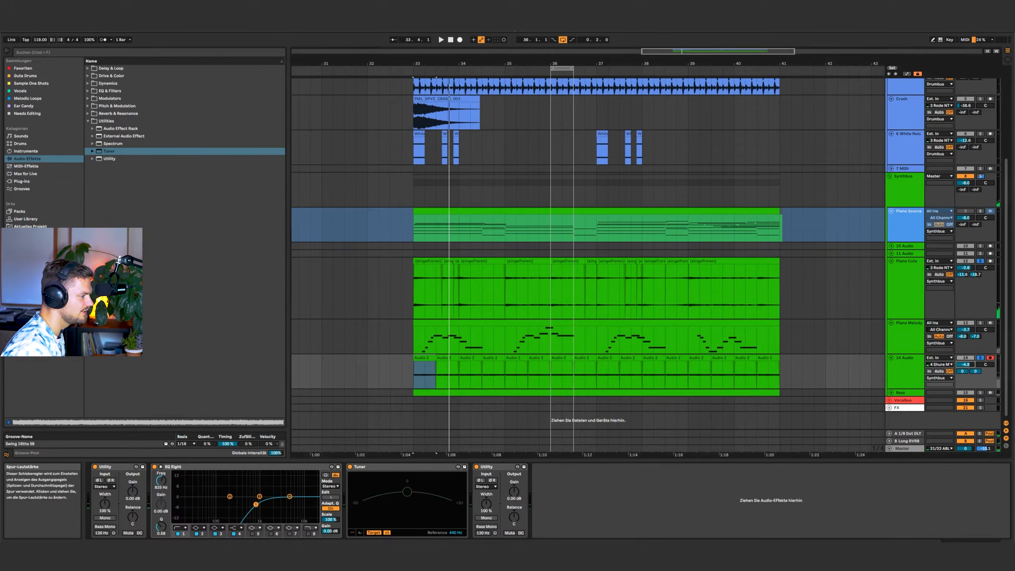
# Step: Insert a Chorus-Ensemble between EQ Eight and the Tuner on the 14 Audio track
pyautogui.click(87, 99)
pyautogui.click(91, 128)
pyautogui.click(107, 122)
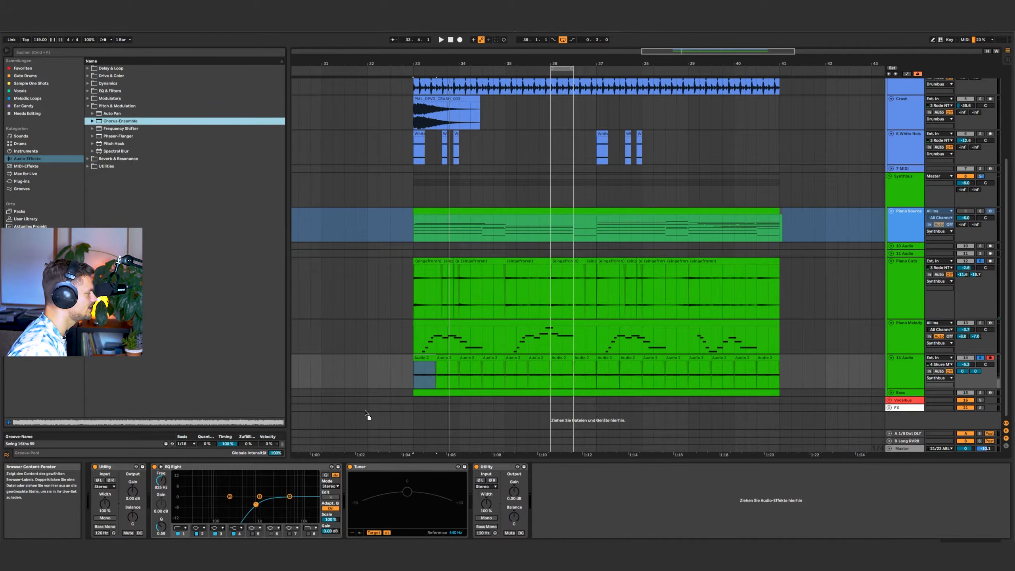
pyautogui.moveTo(360, 517); pyautogui.dragTo(357, 514)
# Step: Enable the band 8 high cut in EQ Eight and lower its frequency during playback
pyautogui.press('space')
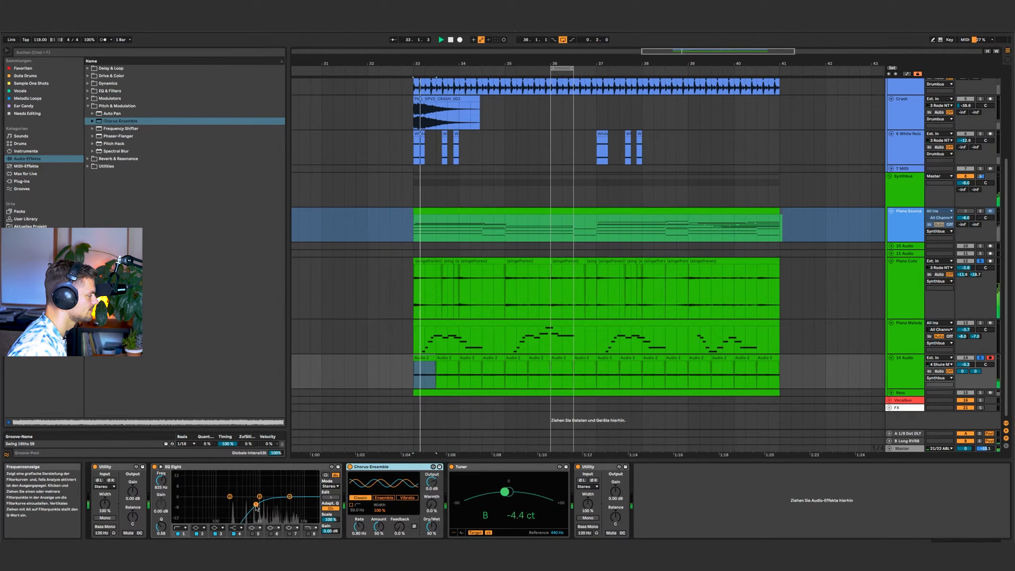
pyautogui.click(316, 534)
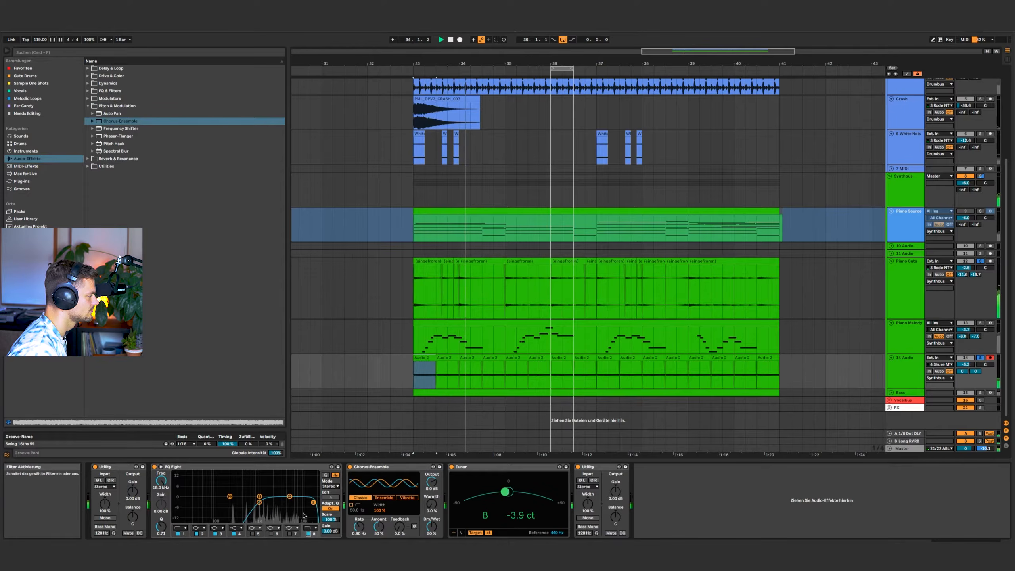
pyautogui.moveTo(299, 502); pyautogui.dragTo(292, 501)
# Step: Check the clip settings of all 14 Audio clips, set the loop to bars 33 through 41 and play it
pyautogui.moveTo(778, 376); pyautogui.dragTo(414, 377)
pyautogui.doubleClick(414, 378)
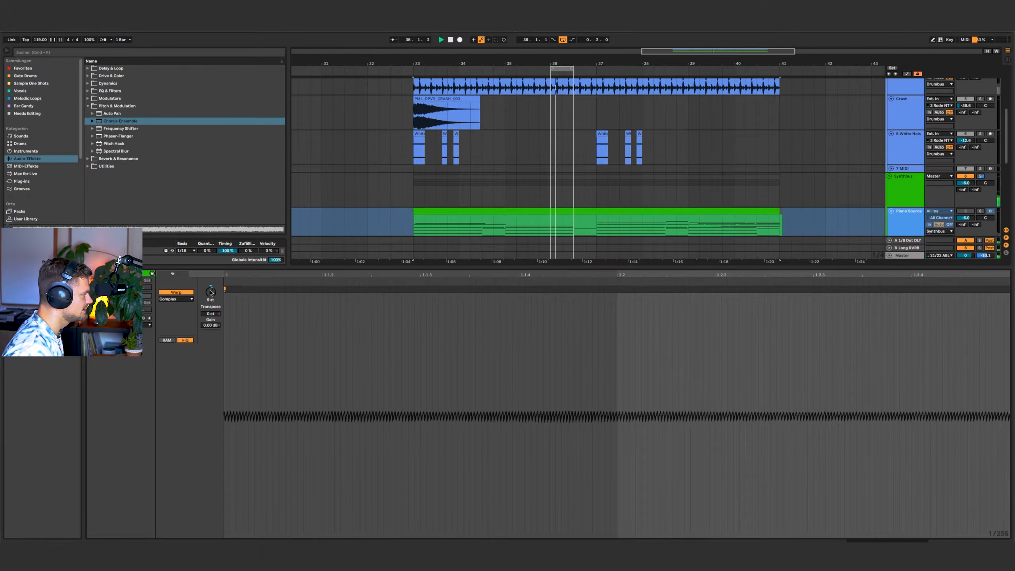
pyautogui.hotkey('shift', 'Tab')
pyautogui.moveTo(562, 68); pyautogui.dragTo(779, 69)
pyautogui.press('space')
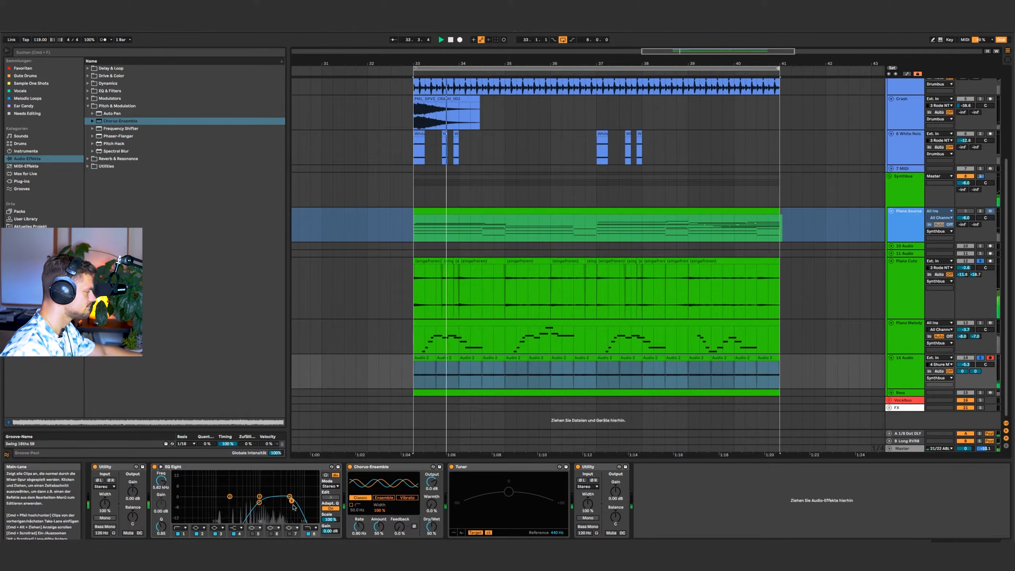
# Step: Reshape the EQ Eight curve with the low cut at about 981 Hz and a slight midrange boost, and play the loop
pyautogui.moveTo(292, 501); pyautogui.dragTo(257, 503)
pyautogui.press('space')
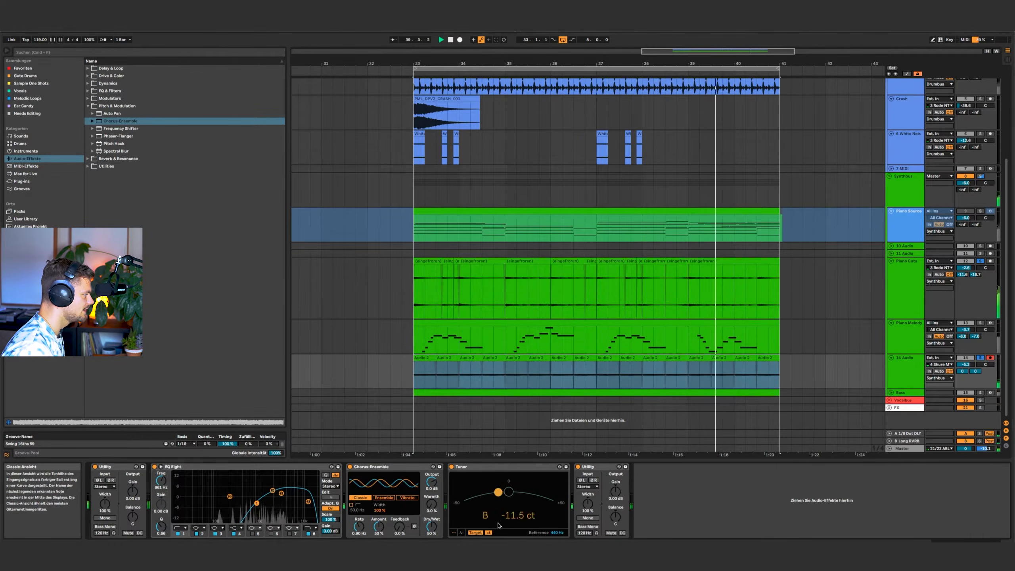
# Step: Fine-tune all 14 Audio clips by setting their detune to 5 ct, checking the pitch against the Tuner
pyautogui.moveTo(415, 378); pyautogui.dragTo(782, 376)
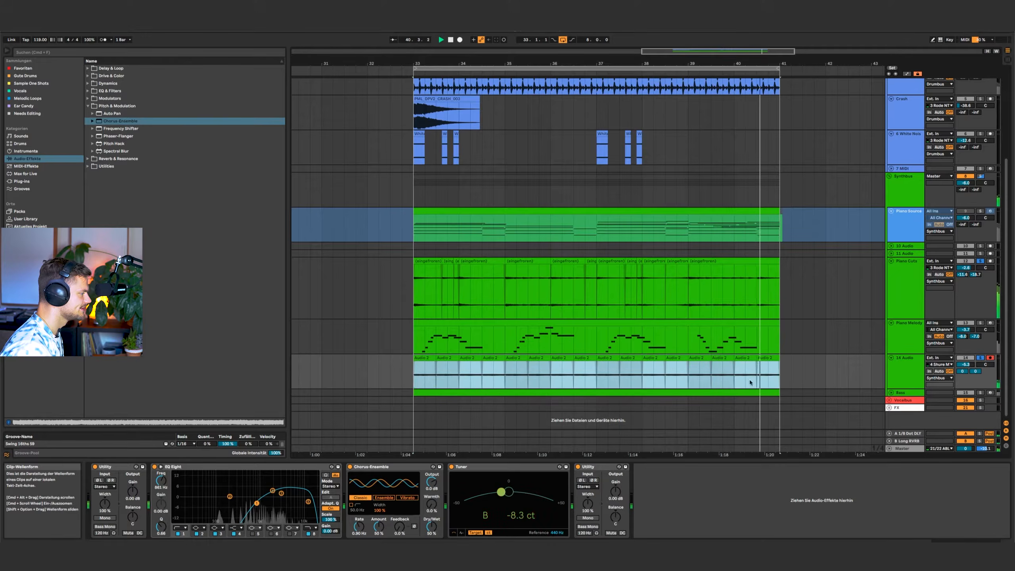
pyautogui.hotkey('shift', 'Tab')
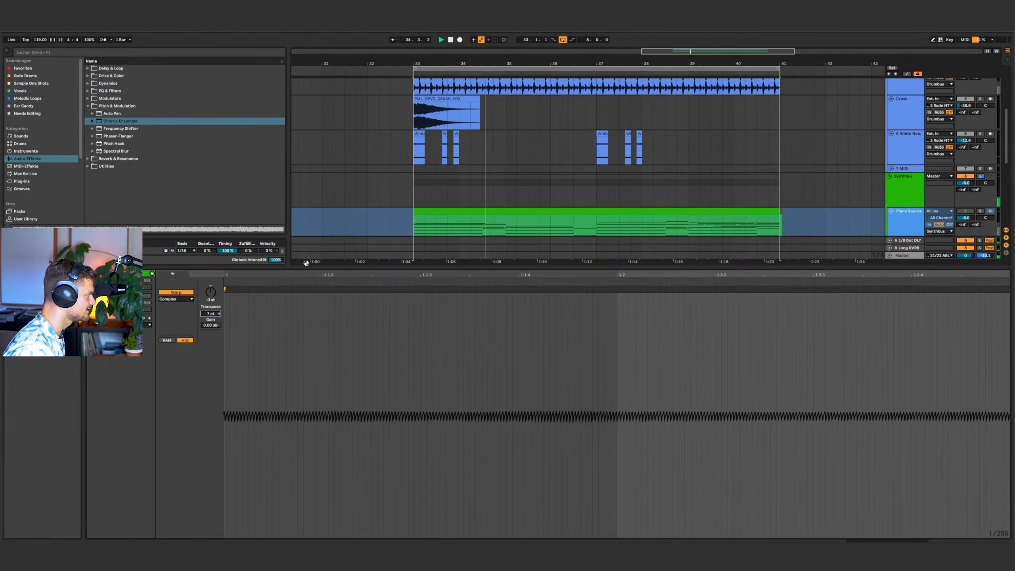
pyautogui.hotkey('shift', 'Tab')
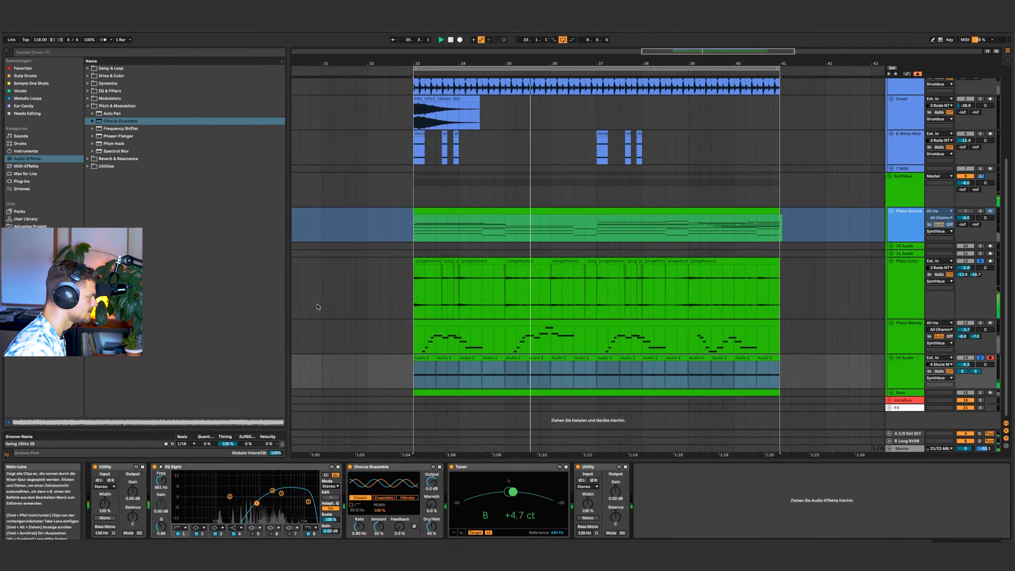
pyautogui.hotkey('shift', 'Tab')
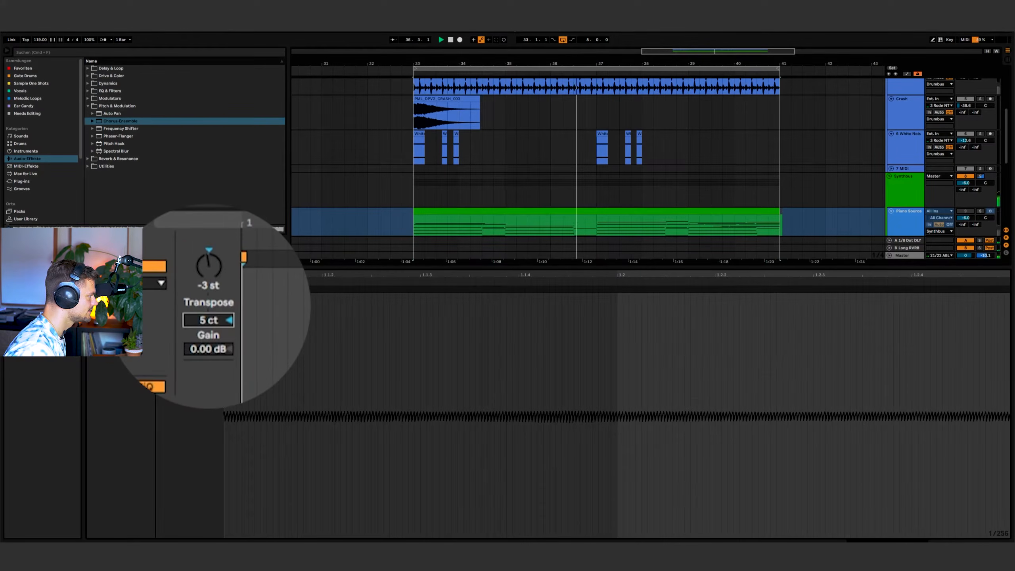
pyautogui.hotkey('shift', 'Tab')
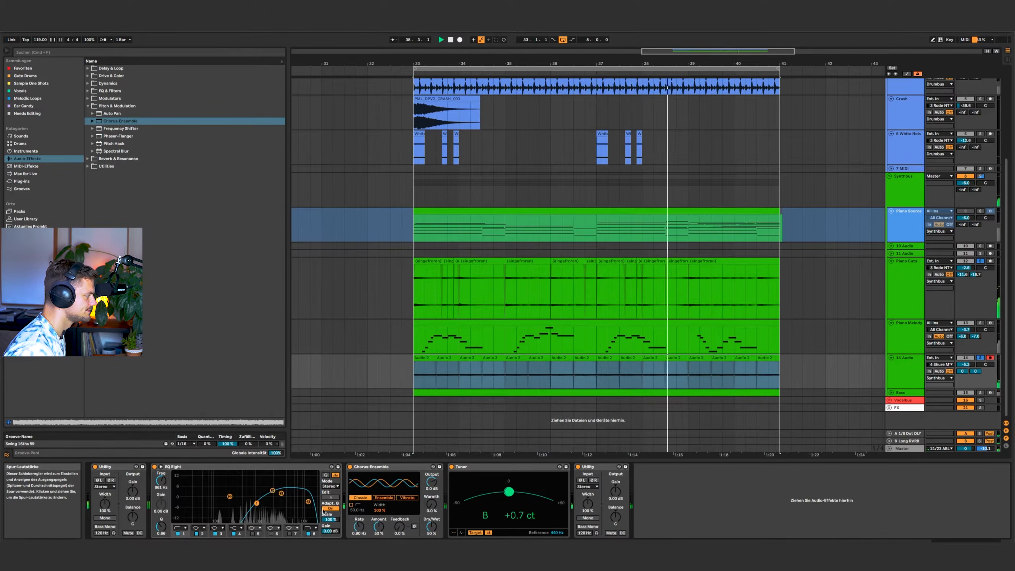
# Step: Lower the EQ Eight high cut and set Chorus-Ensemble to Ensemble mode with a reduced dry/wet mix
pyautogui.moveTo(308, 501); pyautogui.dragTo(283, 502)
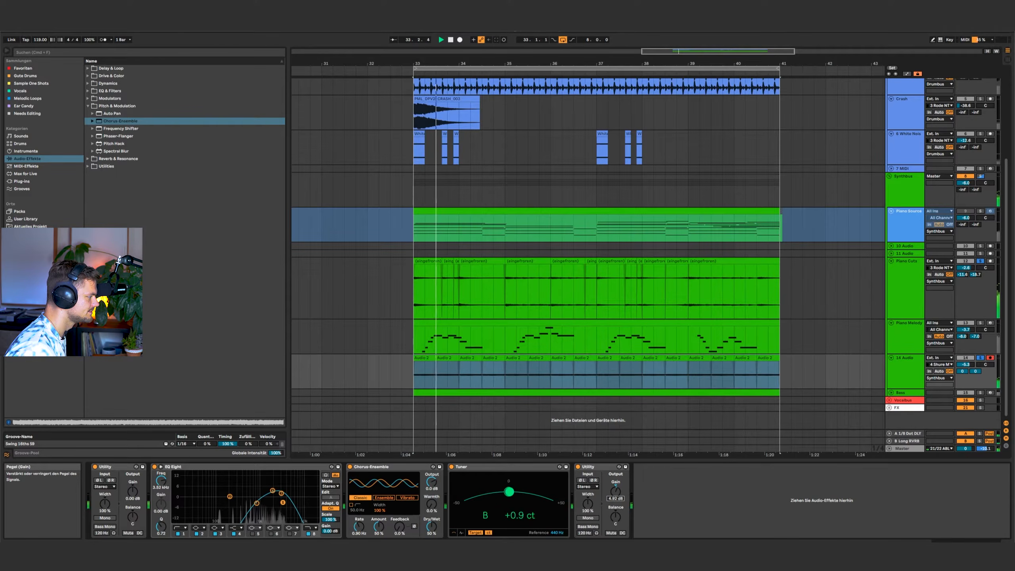
pyautogui.moveTo(431, 526); pyautogui.dragTo(432, 530)
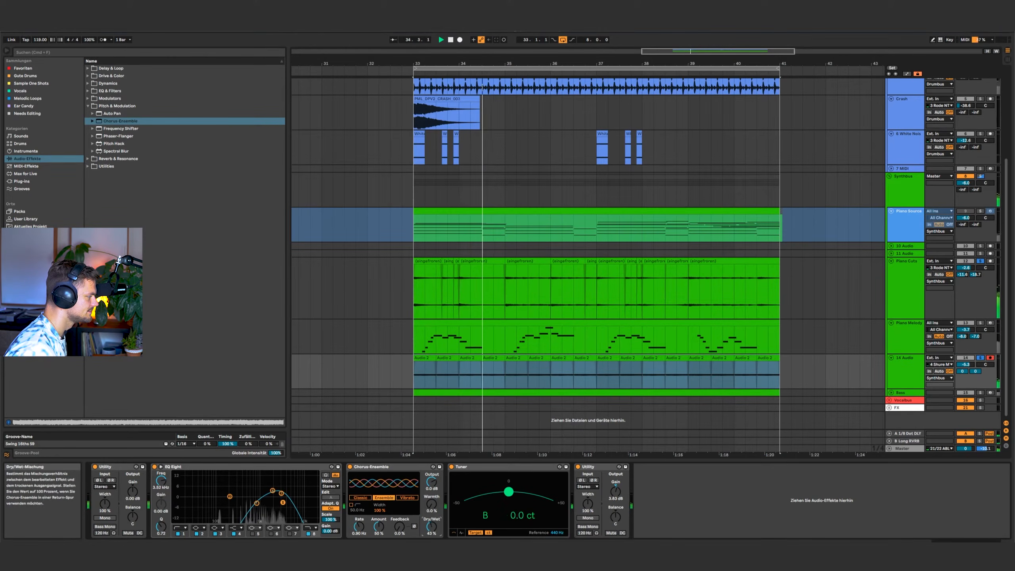
# Step: Insert the OTT preset of Multiband Dynamics between Chorus-Ensemble and the Tuner, with its amount at 23 %
pyautogui.click(90, 83)
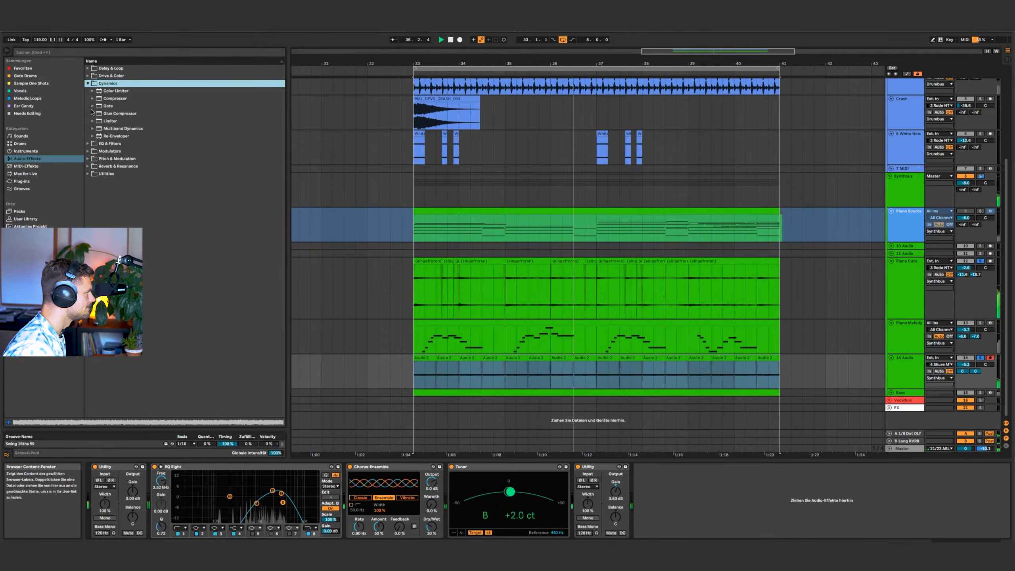
pyautogui.click(93, 128)
pyautogui.moveTo(120, 182); pyautogui.dragTo(451, 503)
pyautogui.press('space')
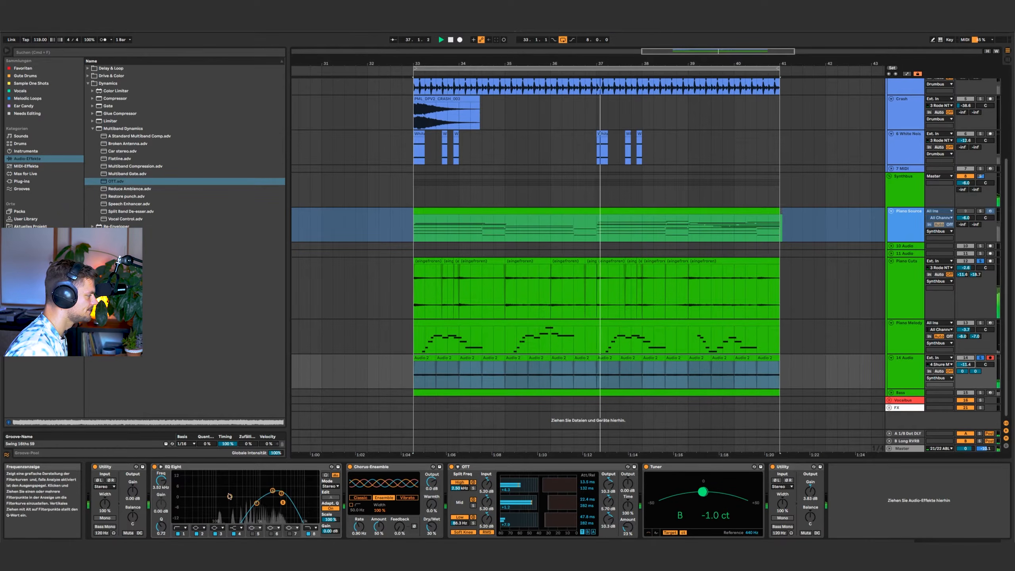
# Step: Cut about 10.8 dB around 178 Hz with EQ Eight band 2, narrow its Q, and set the low cut to about 1.02 kHz
pyautogui.moveTo(230, 496); pyautogui.dragTo(227, 514)
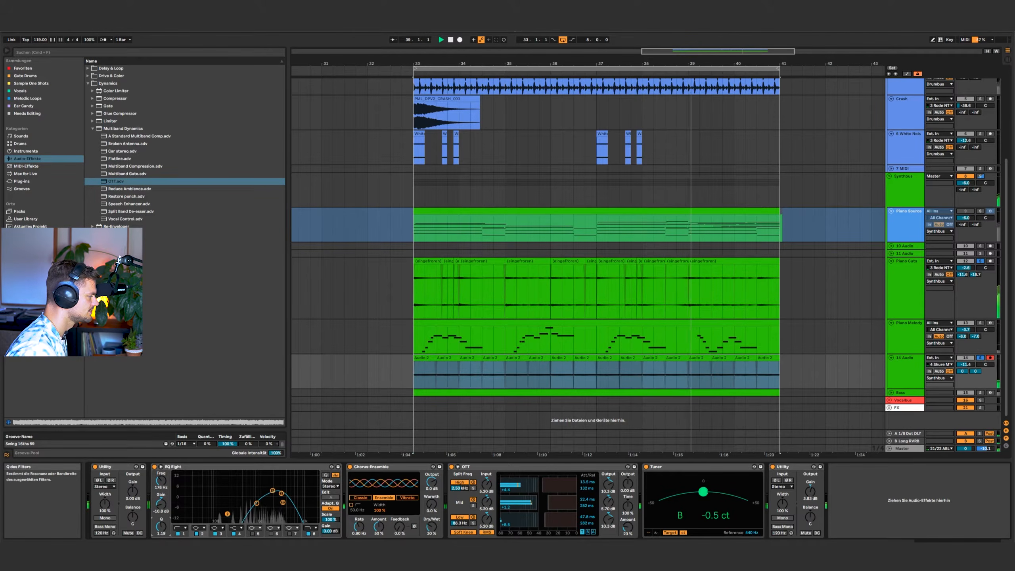
pyautogui.moveTo(168, 531); pyautogui.dragTo(167, 518)
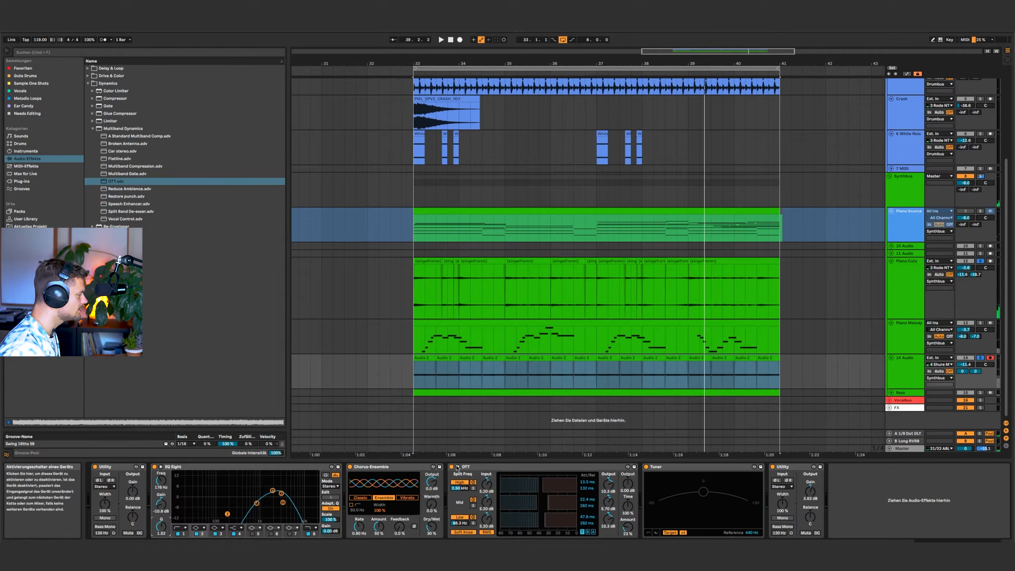
pyautogui.click(473, 468)
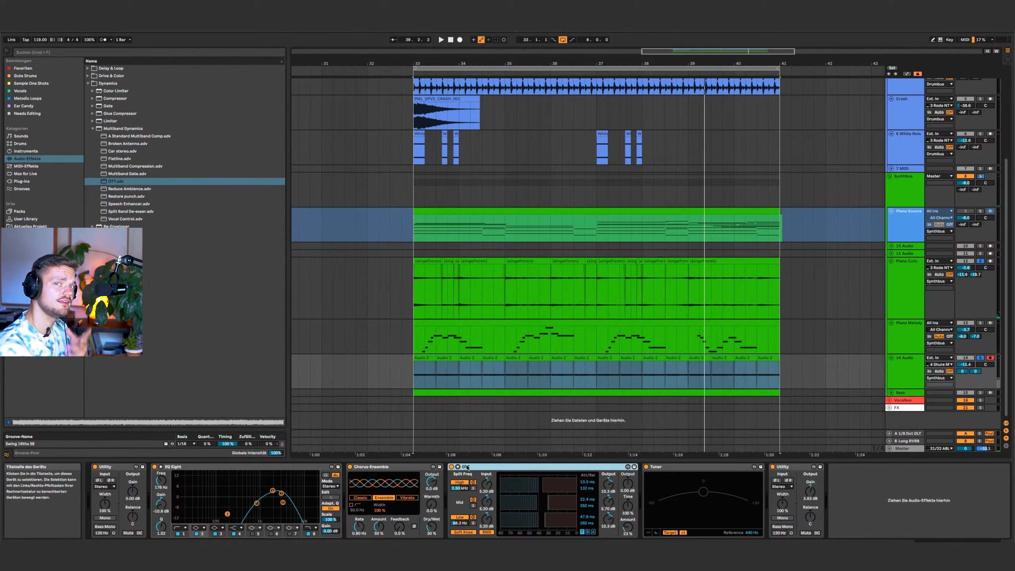
pyautogui.click(257, 503)
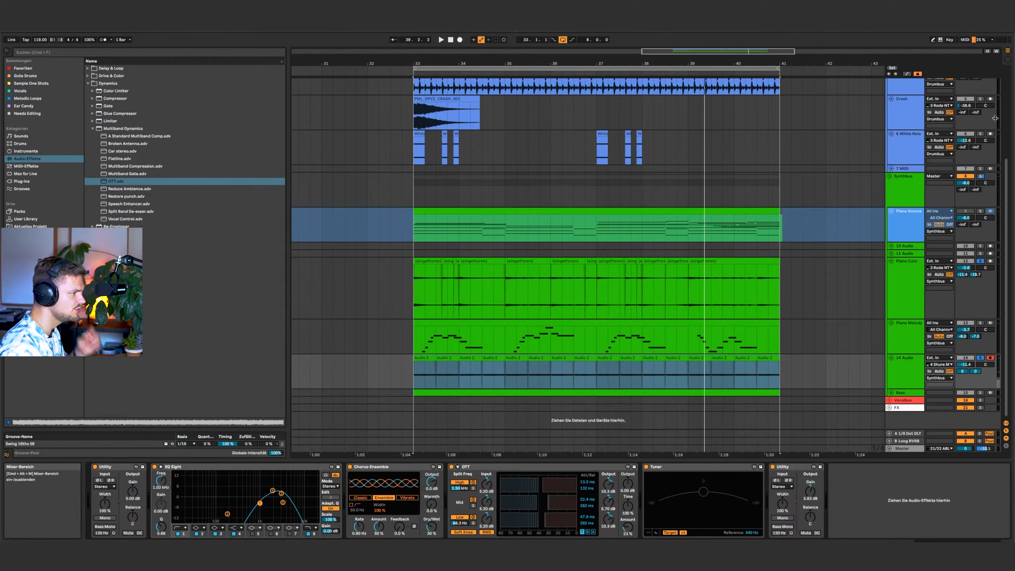
# Step: Play the loop with the other Synthbus tracks and slightly raise the Chorus-Ensemble dry/wet mix on 14 Audio
pyautogui.click(500, 322)
pyautogui.press('space')
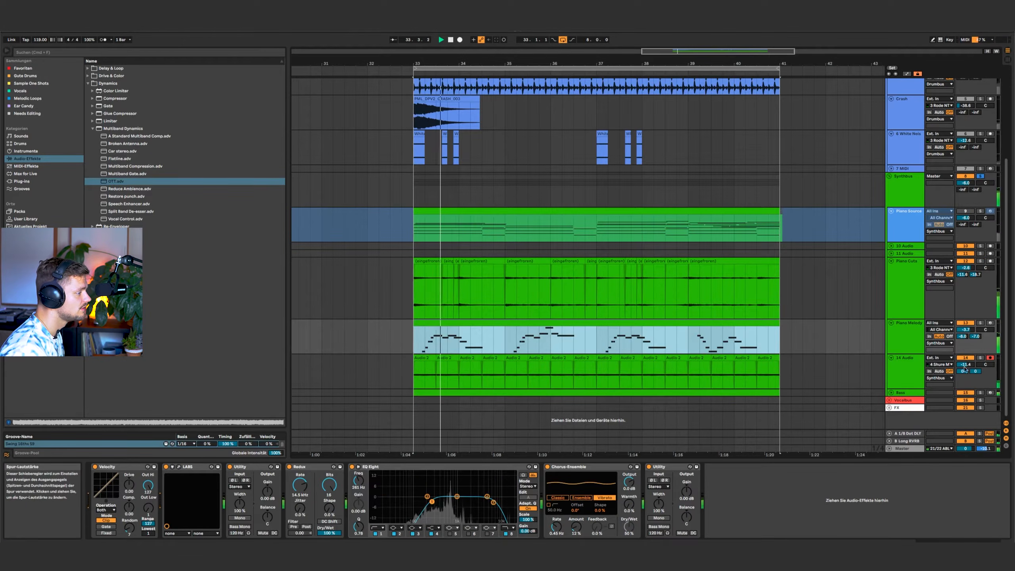
pyautogui.click(964, 368)
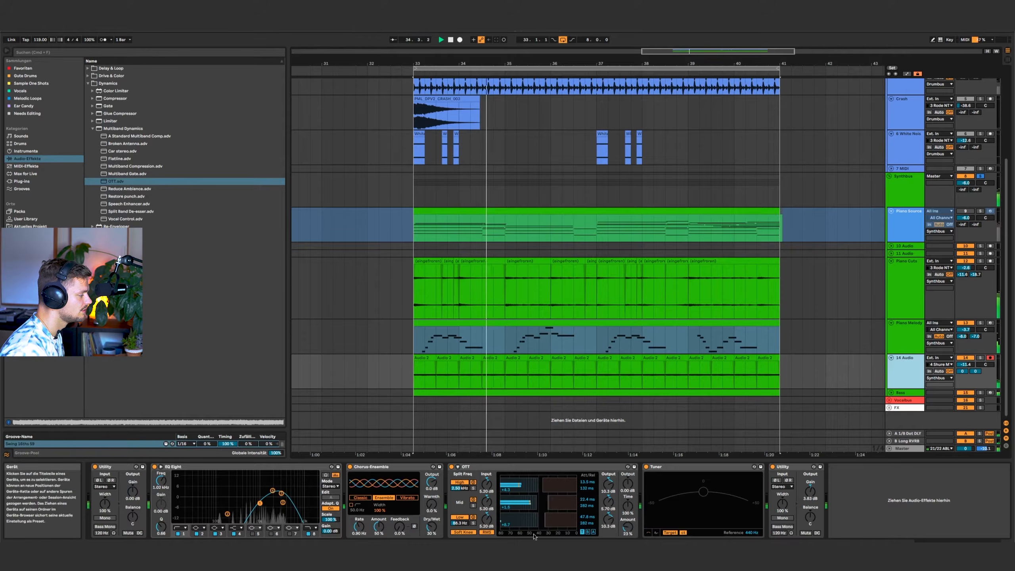
pyautogui.moveTo(436, 528); pyautogui.dragTo(436, 523)
# Step: Adjust the transposition of all 14 Audio clips during playback and raise the EQ Eight low cut to about 1.5 kHz
pyautogui.moveTo(414, 376); pyautogui.dragTo(778, 379)
pyautogui.hotkey('shift', 'Tab')
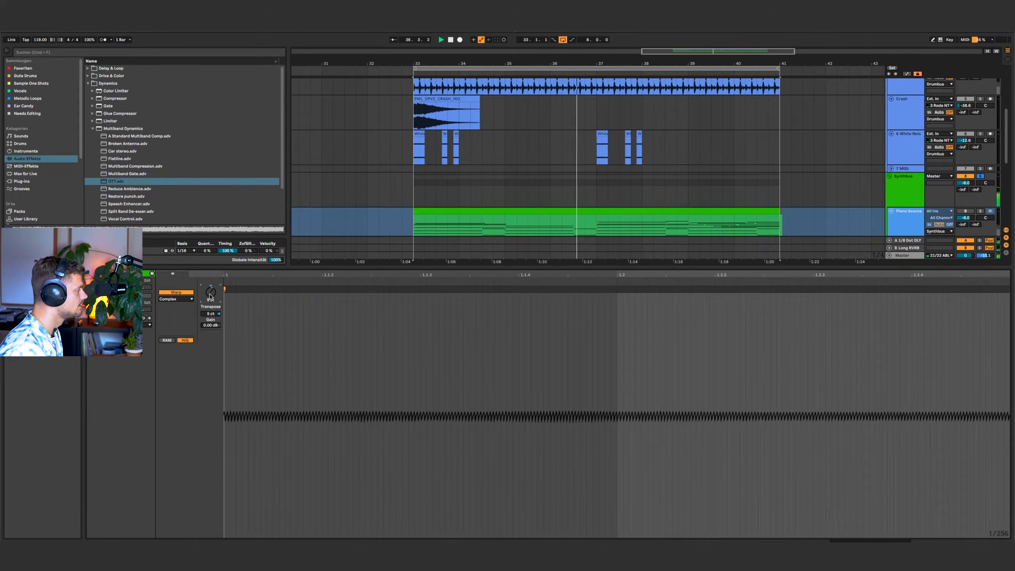
pyautogui.hotkey('shift', 'Tab')
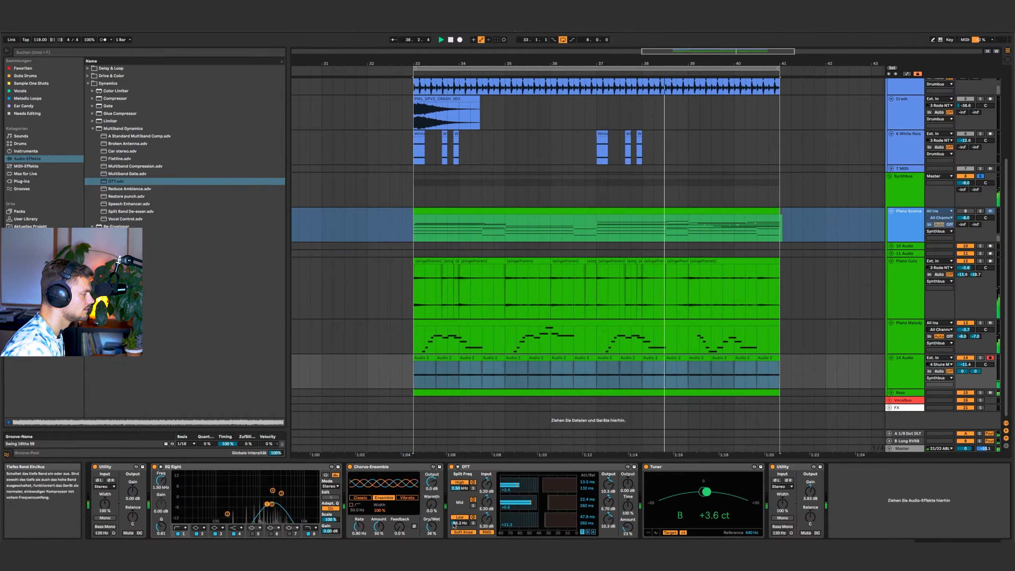
# Step: Play the full mix, lower the 14 Audio track volume to about -13.1 dB, and solo the Synthbus
pyautogui.press('space')
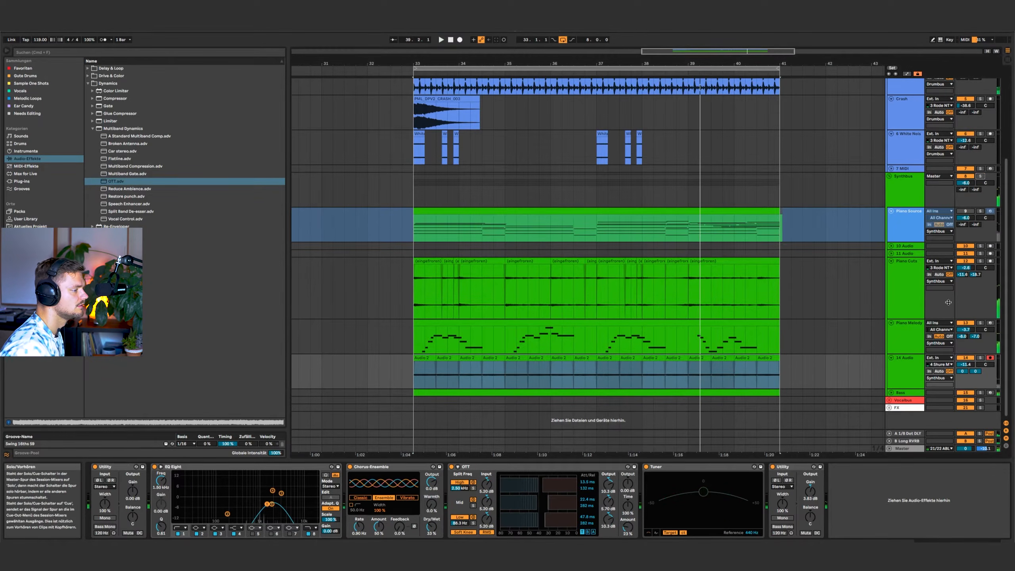
pyautogui.press('space')
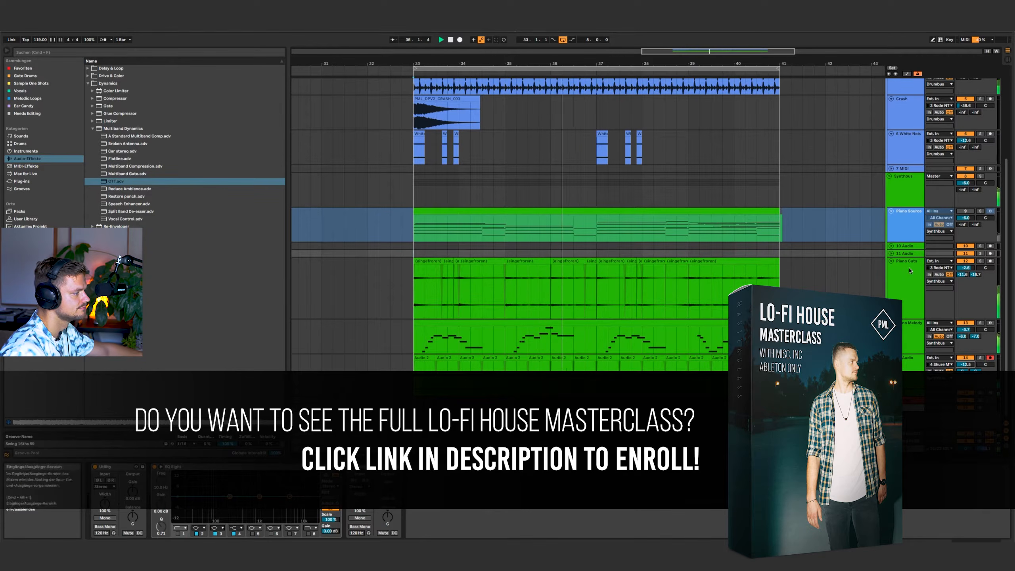
pyautogui.click(971, 359)
pyautogui.moveTo(968, 365); pyautogui.dragTo(968, 366)
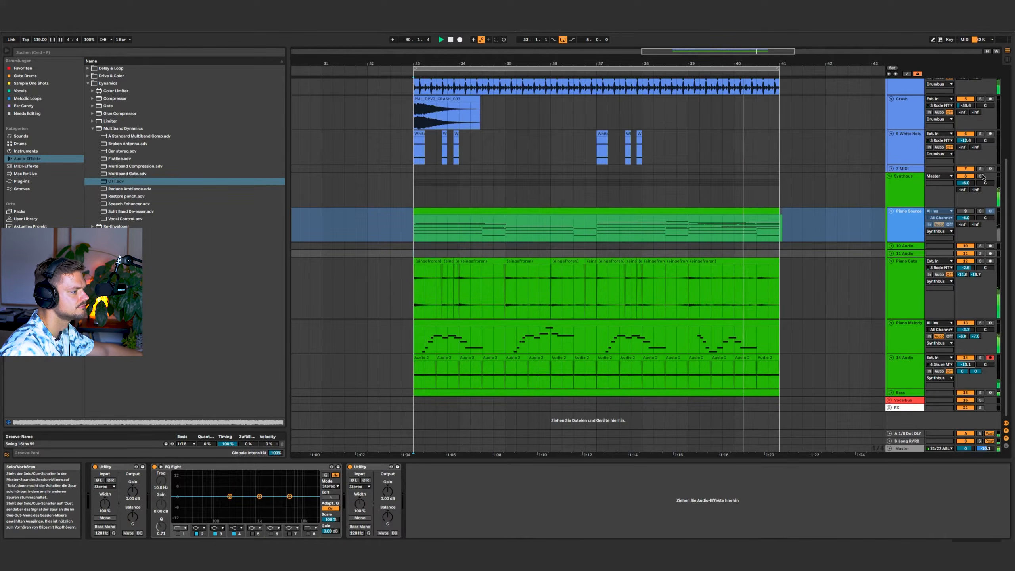
pyautogui.click(981, 177)
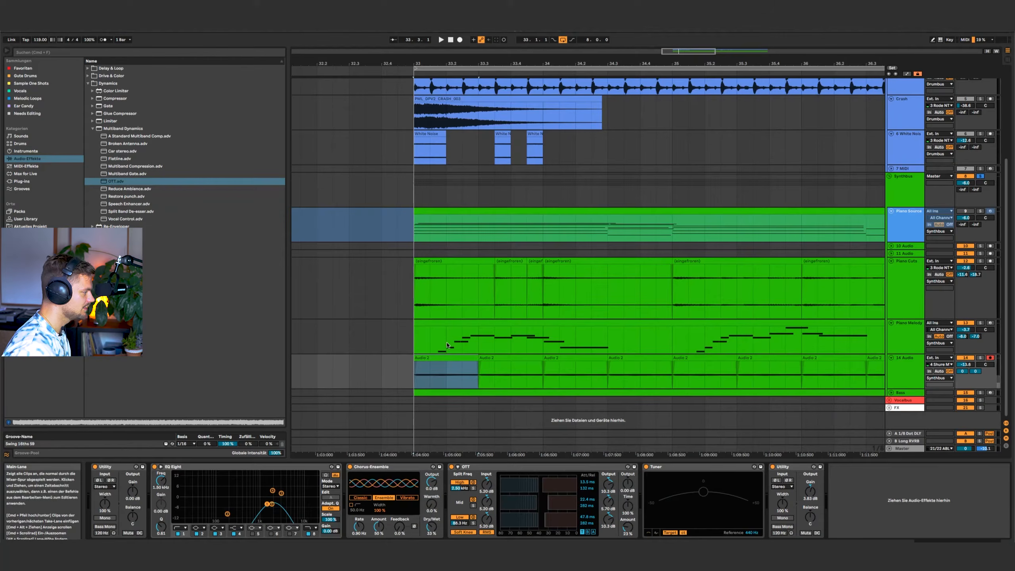
# Step: Play the loop from the first 14 Audio clip and lower the track volume to about -15.5 dB
pyautogui.click(420, 359)
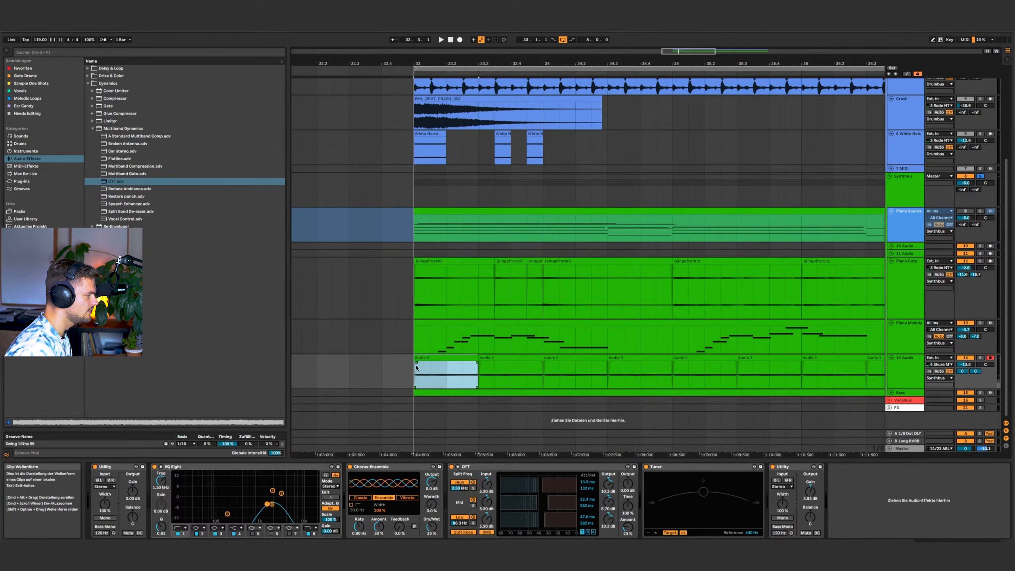
pyautogui.moveTo(553, 64); pyautogui.dragTo(553, 30)
pyautogui.press('space')
pyautogui.moveTo(960, 364); pyautogui.dragTo(960, 368)
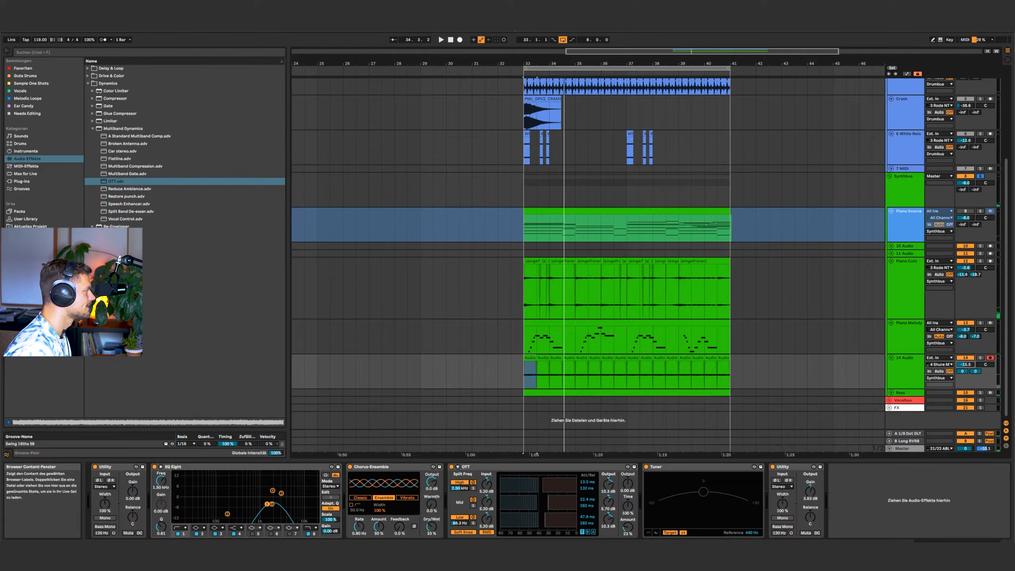
# Step: Insert an Auto Pan between OTT and the Tuner, with the amount at 47.6 % and the rate at about 0.57 Hz
pyautogui.click(88, 249)
pyautogui.moveTo(111, 114); pyautogui.dragTo(671, 520)
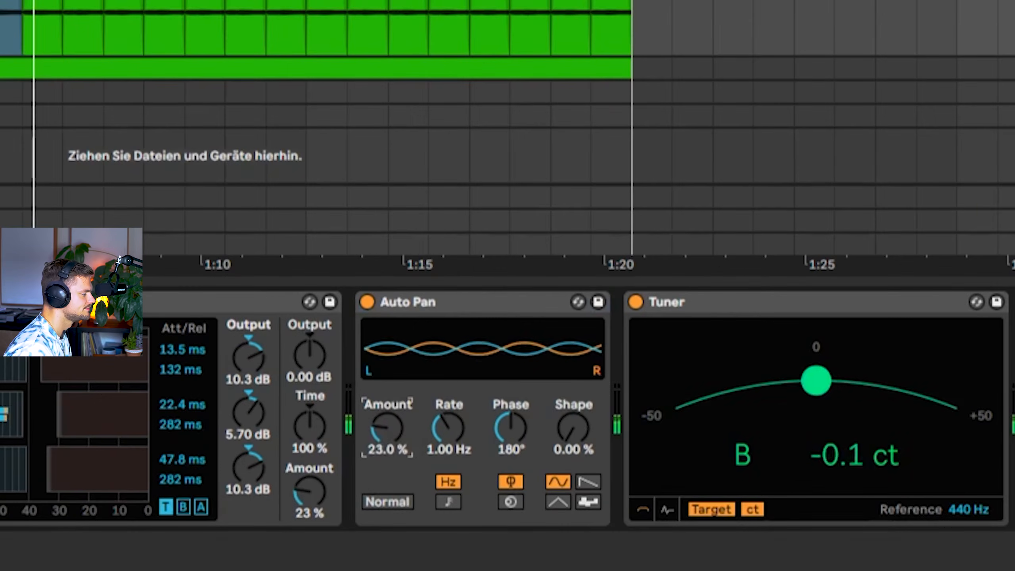
pyautogui.moveTo(387, 428); pyautogui.dragTo(387, 400)
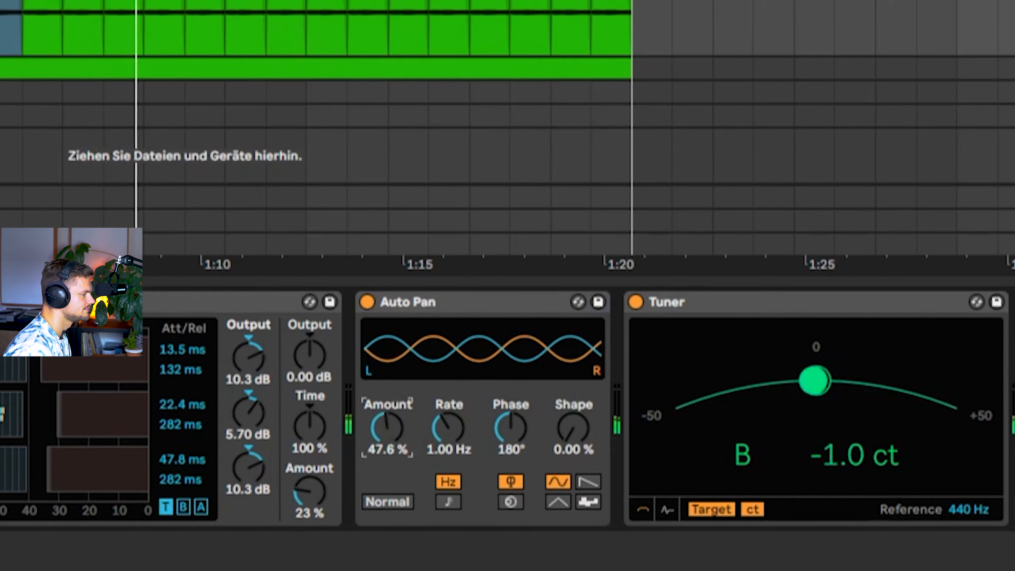
pyautogui.moveTo(431, 436); pyautogui.dragTo(432, 453)
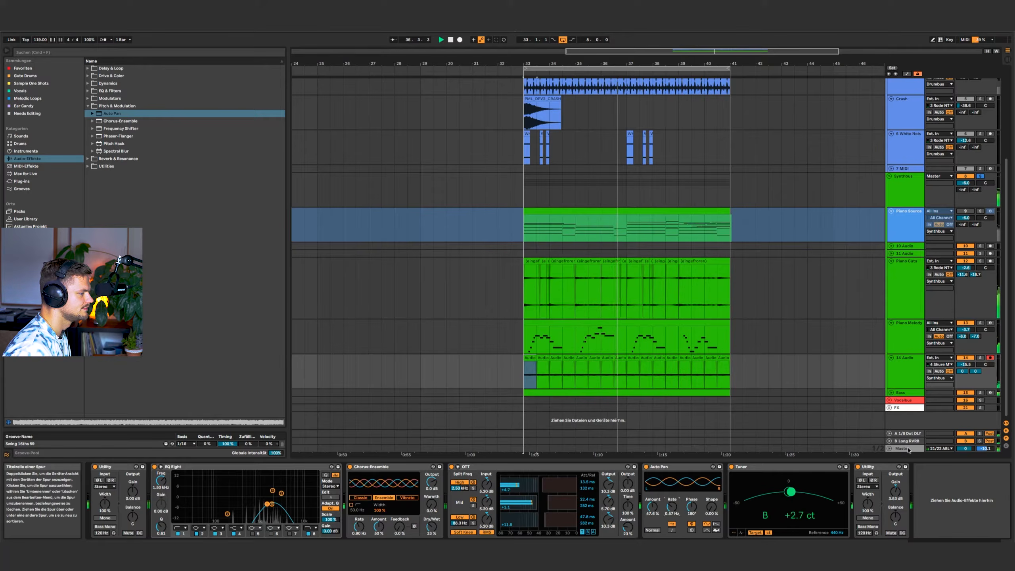
# Step: Check the Master devices, then replay the full mix with the 14 Audio volume at about -12.4 dB
pyautogui.click(906, 449)
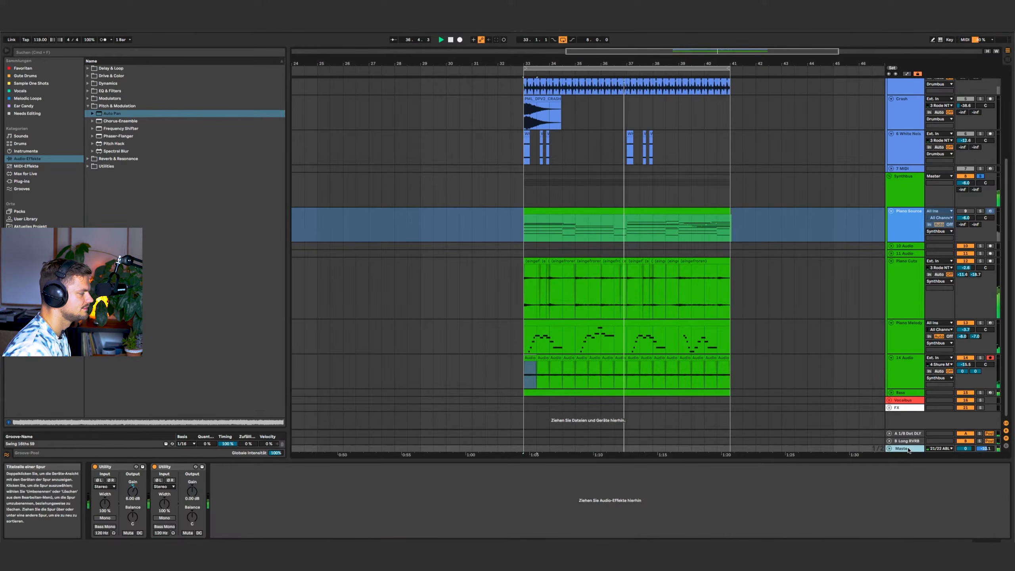
pyautogui.press('space')
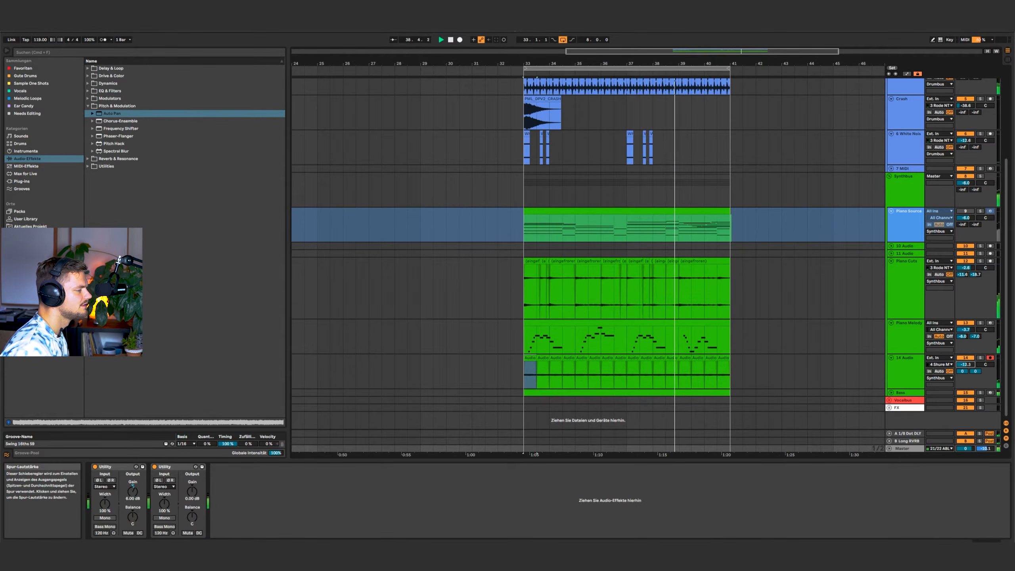
pyautogui.click(933, 359)
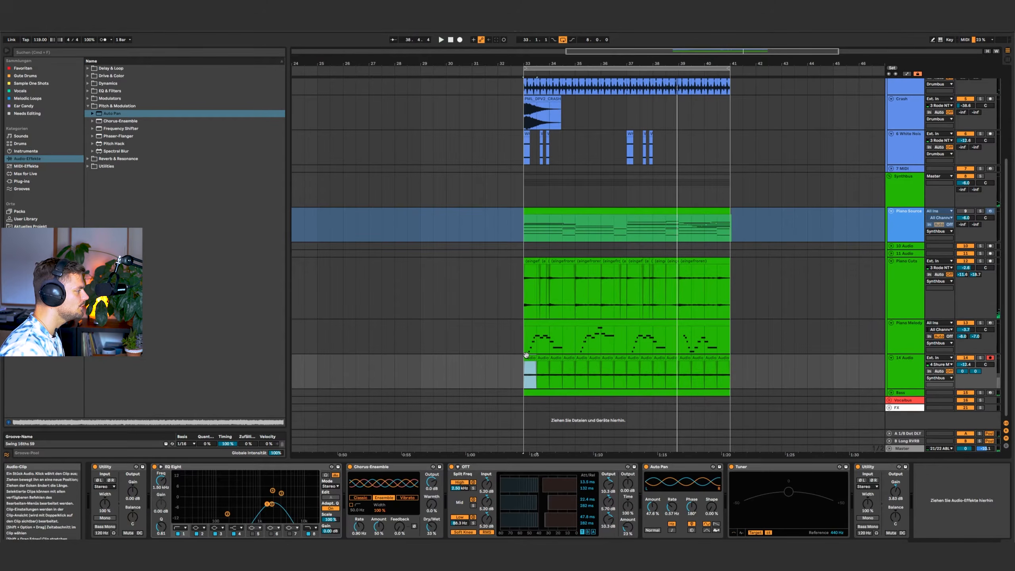
pyautogui.press('space')
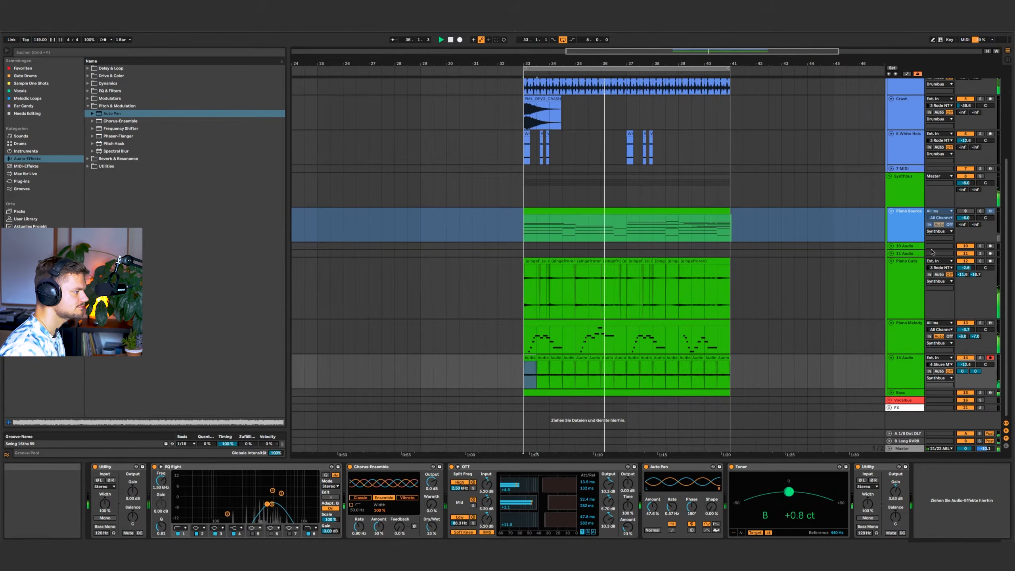
# Step: Unfold the 11 Audio track, set its input channel to the Shure microphone, and arm it for recording
pyautogui.click(891, 253)
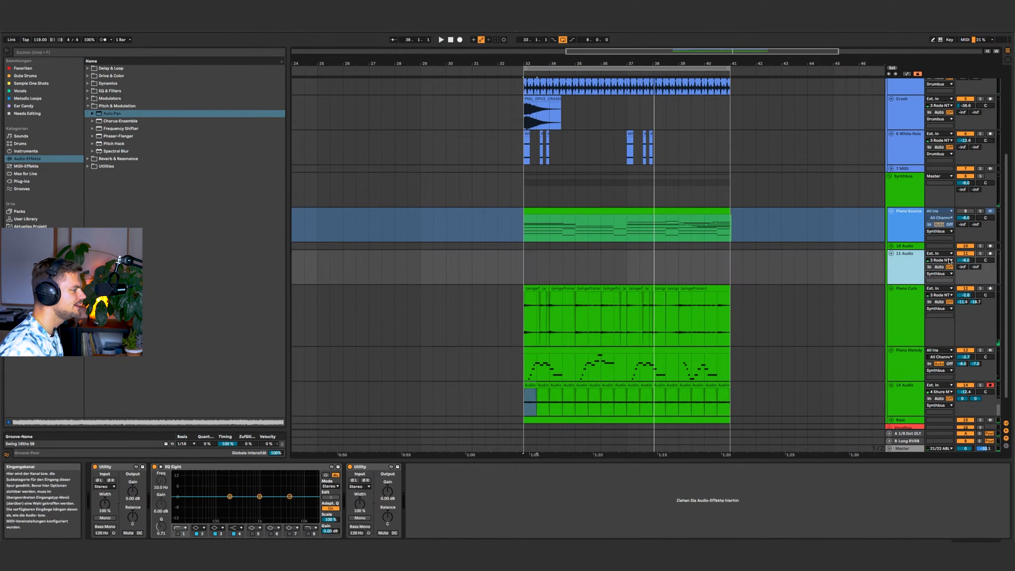
pyautogui.click(941, 259)
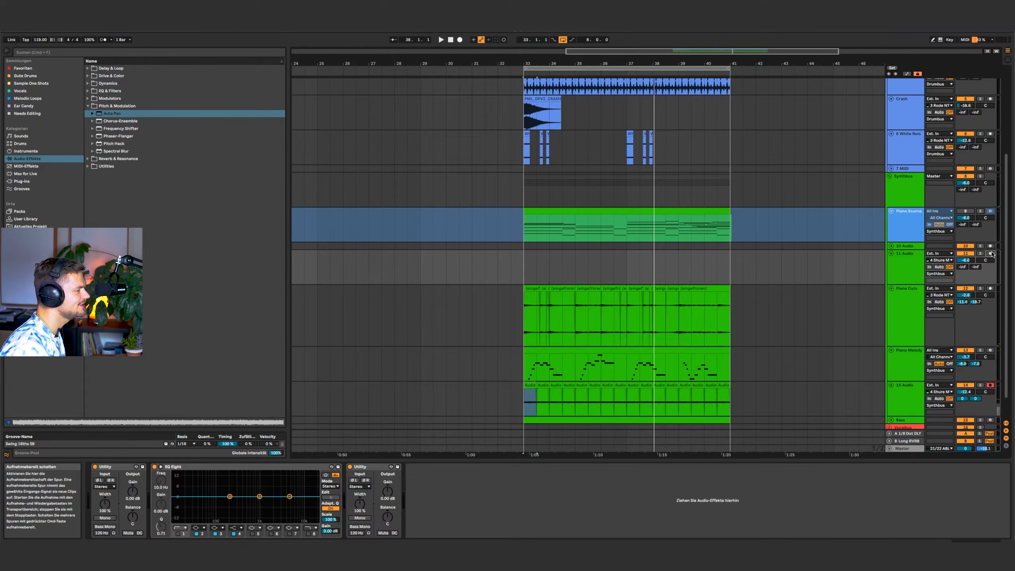
pyautogui.click(914, 263)
# Step: Record a short microphone take on the 11 Audio track starting at bar 33
pyautogui.click(523, 261)
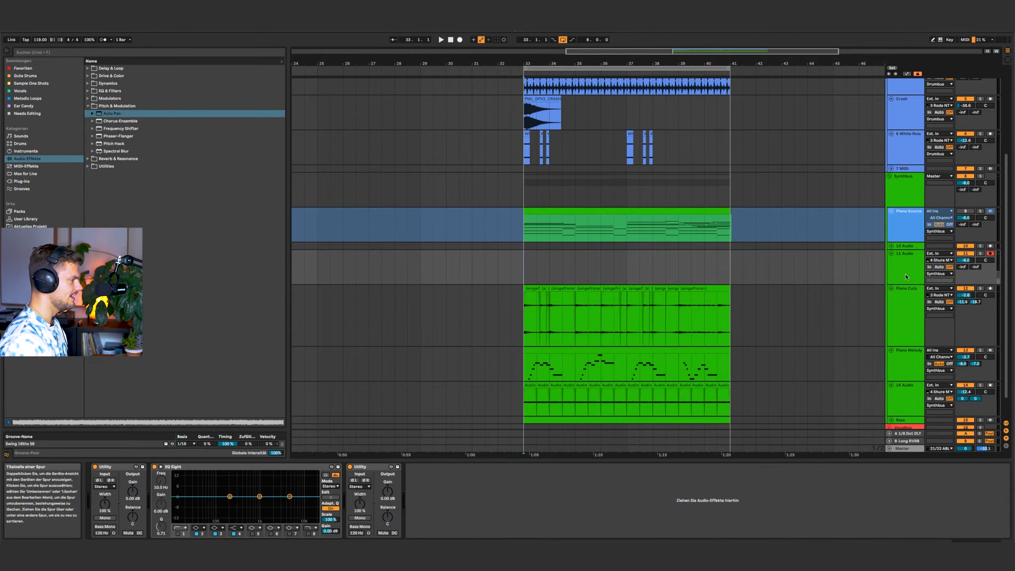
pyautogui.press('F9')
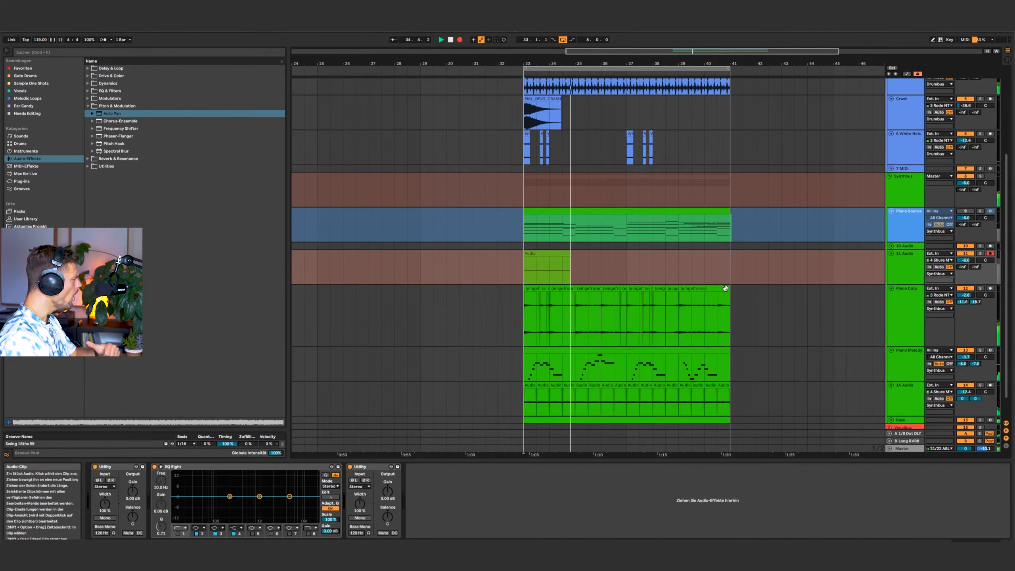
pyautogui.press('F9')
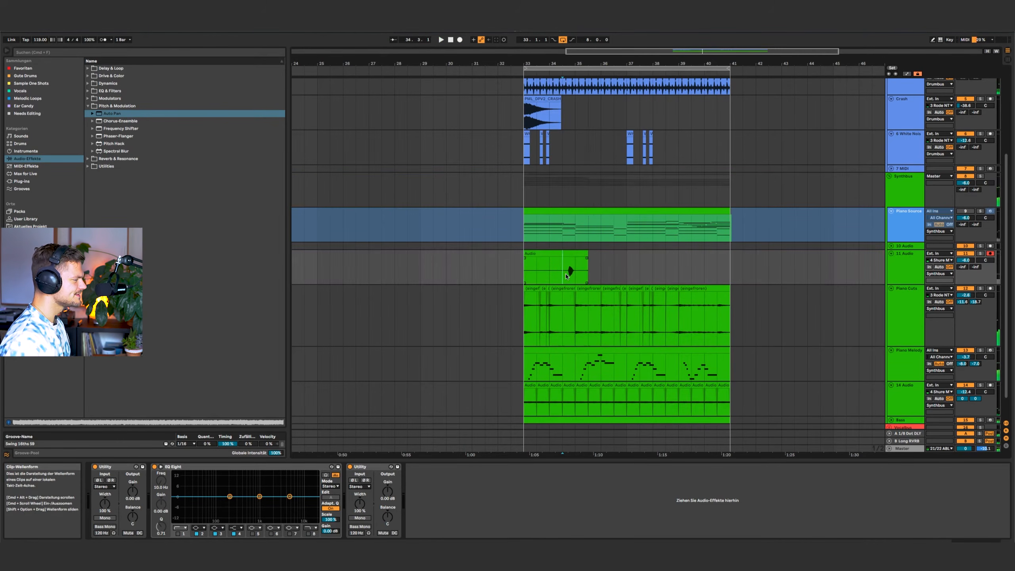
# Step: Trim the 11 Audio take to its single sound, place it at bar 37, and play it back
pyautogui.moveTo(574, 64); pyautogui.dragTo(573, 92)
pyautogui.moveTo(571, 256); pyautogui.dragTo(429, 275)
pyautogui.moveTo(730, 265); pyautogui.dragTo(693, 270)
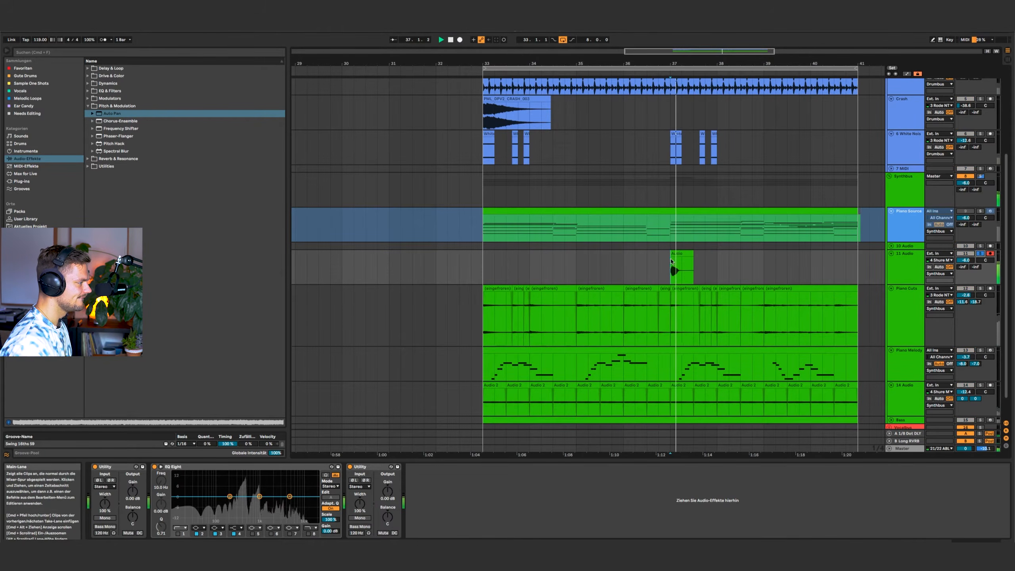
pyautogui.press('space')
pyautogui.press('space')
pyautogui.press('space')
pyautogui.press('space')
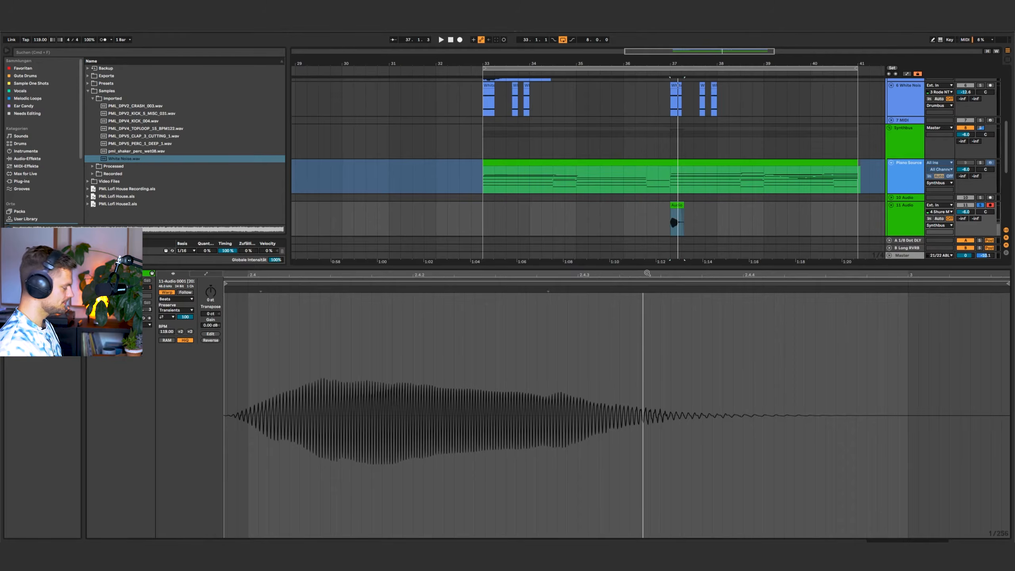
# Step: Insert MeldaProduction's MAutoPitch Audio Unit on the 11 Audio track, between the first Utility and EQ Eight
pyautogui.hotkey('shift', 'Tab')
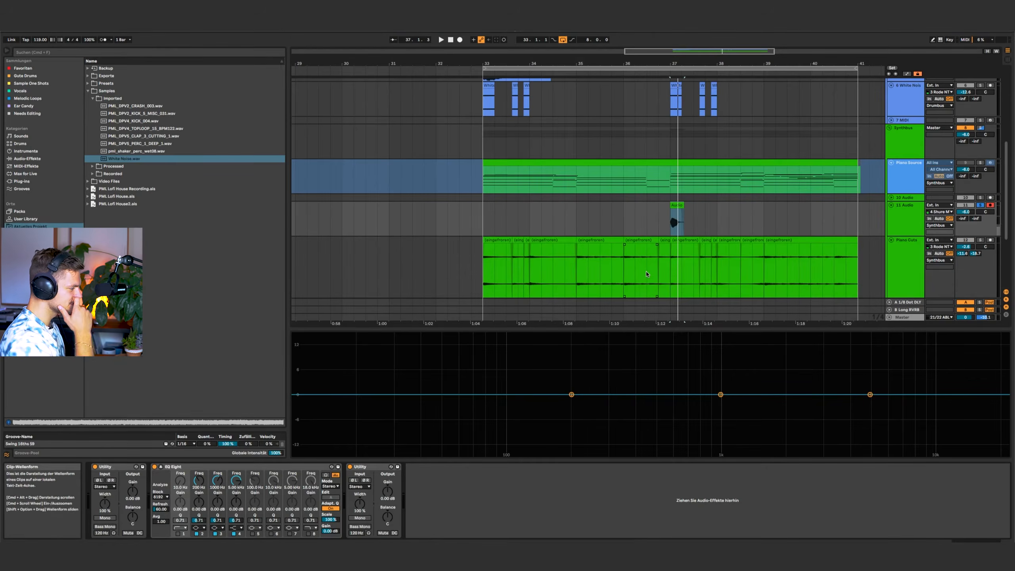
pyautogui.doubleClick(603, 404)
pyautogui.click(671, 249)
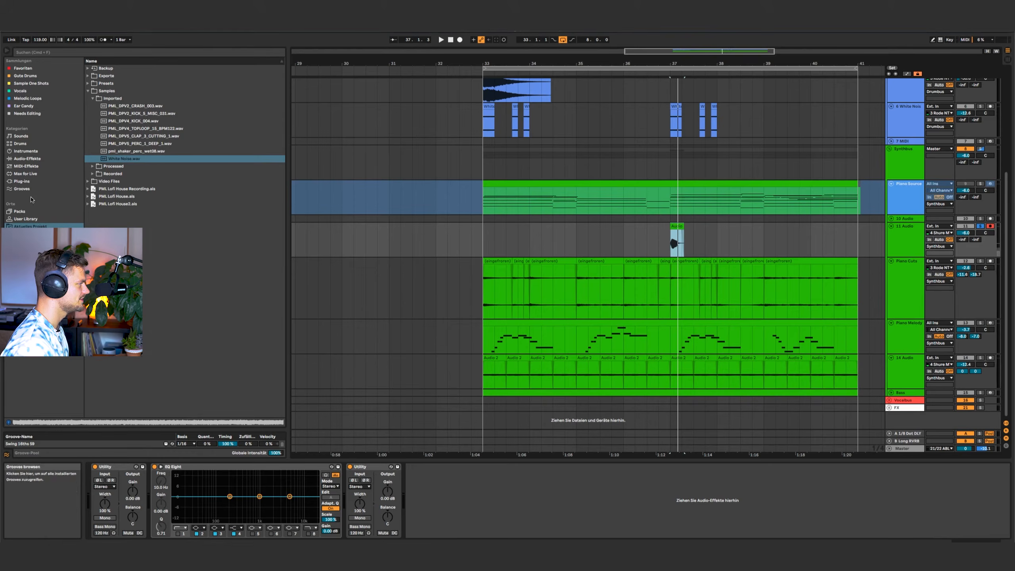
pyautogui.click(29, 183)
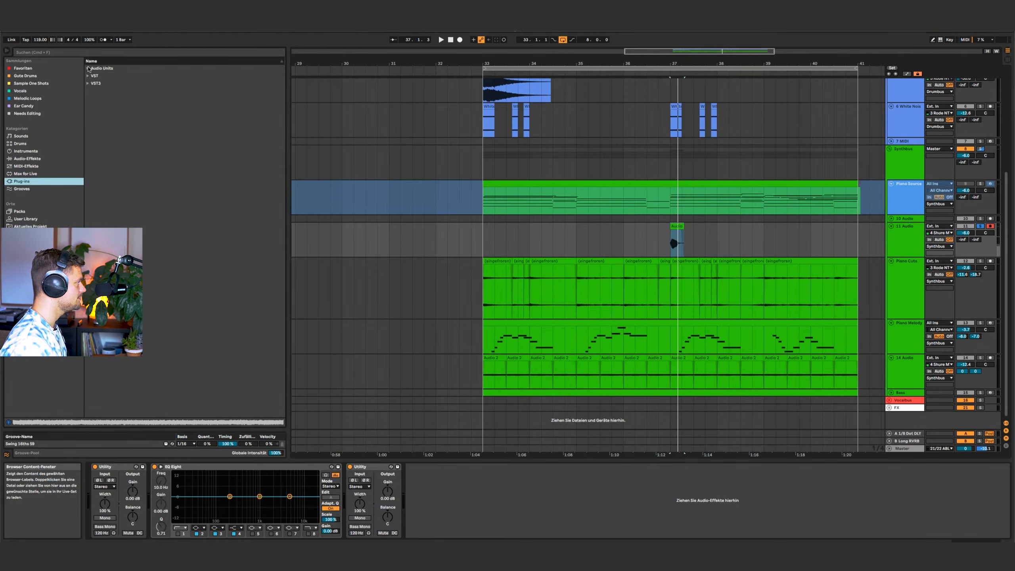
pyautogui.click(88, 68)
pyautogui.click(92, 226)
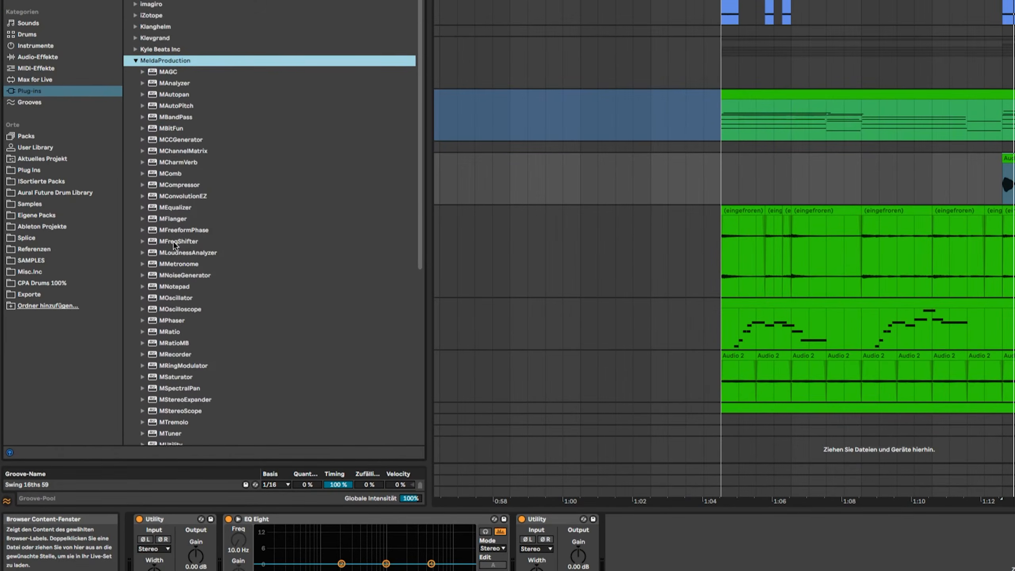
pyautogui.scroll(-3, 117, 281)
pyautogui.scroll(-2, 208, 228)
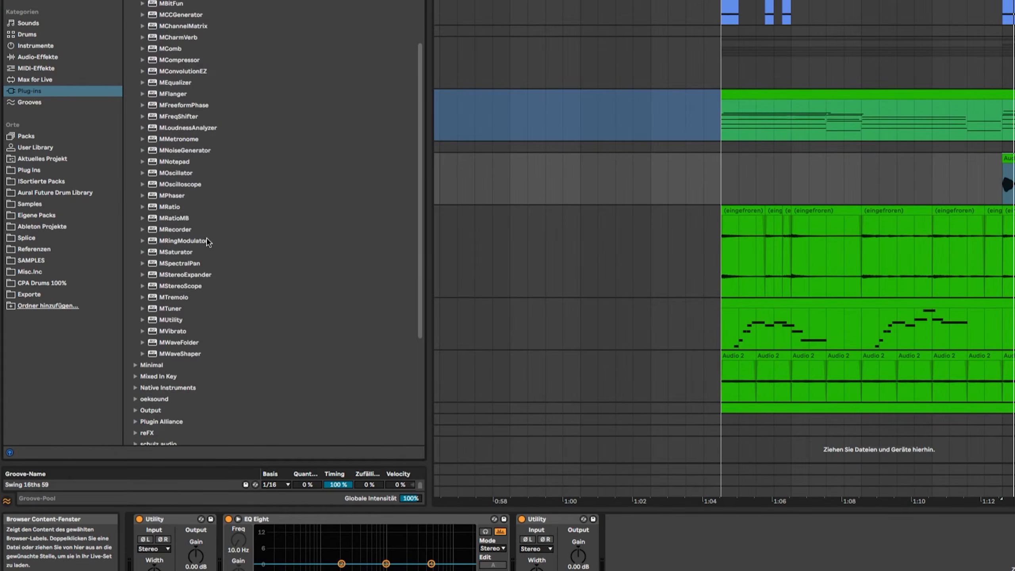
pyautogui.scroll(-2, 200, 285)
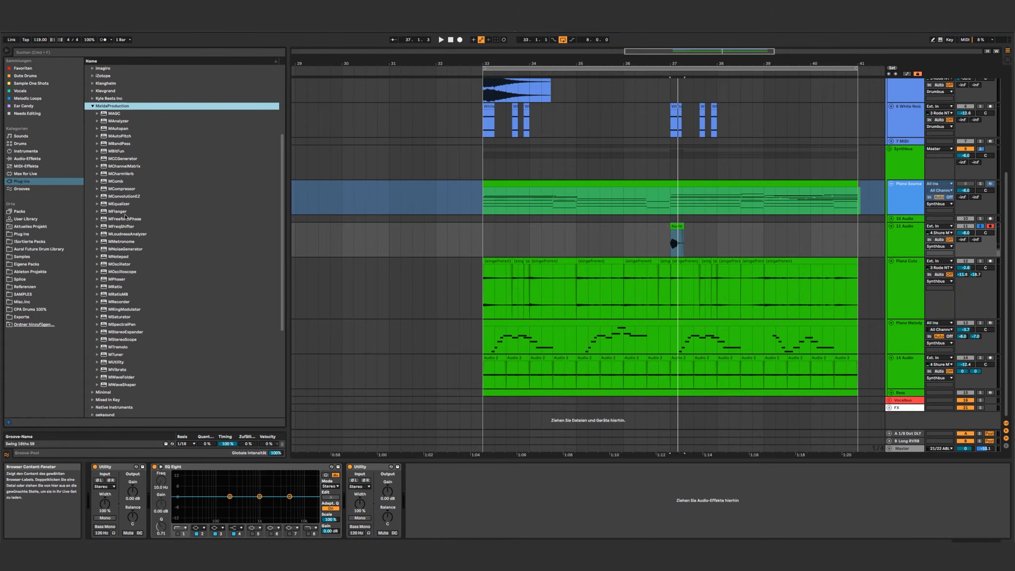
pyautogui.click(180, 26)
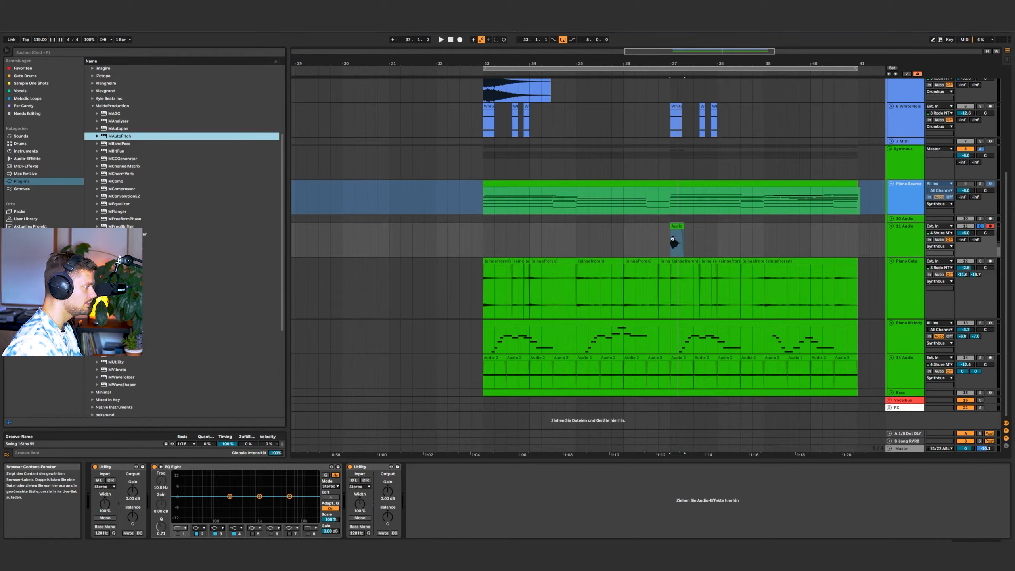
pyautogui.moveTo(672, 239); pyautogui.dragTo(673, 241)
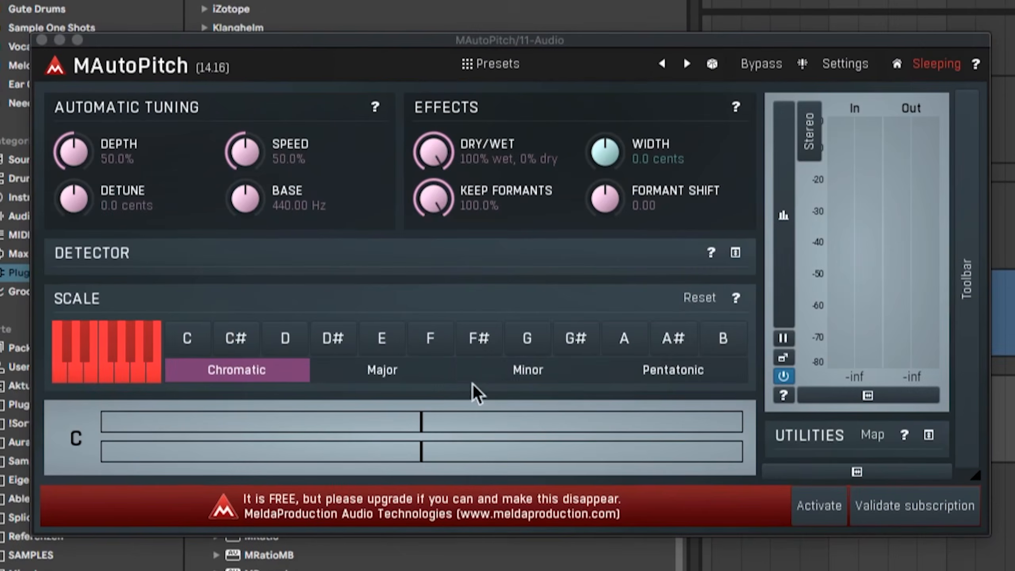
# Step: Set MAutoPitch to the Minor scale with the depth at about 52.8 %, auditioning the clip
pyautogui.click(536, 368)
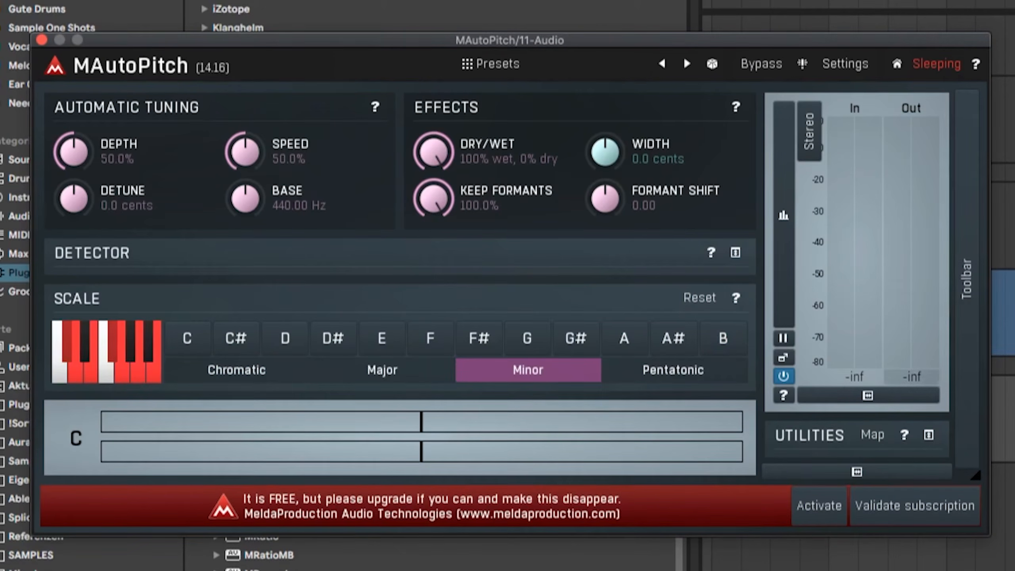
pyautogui.press('space')
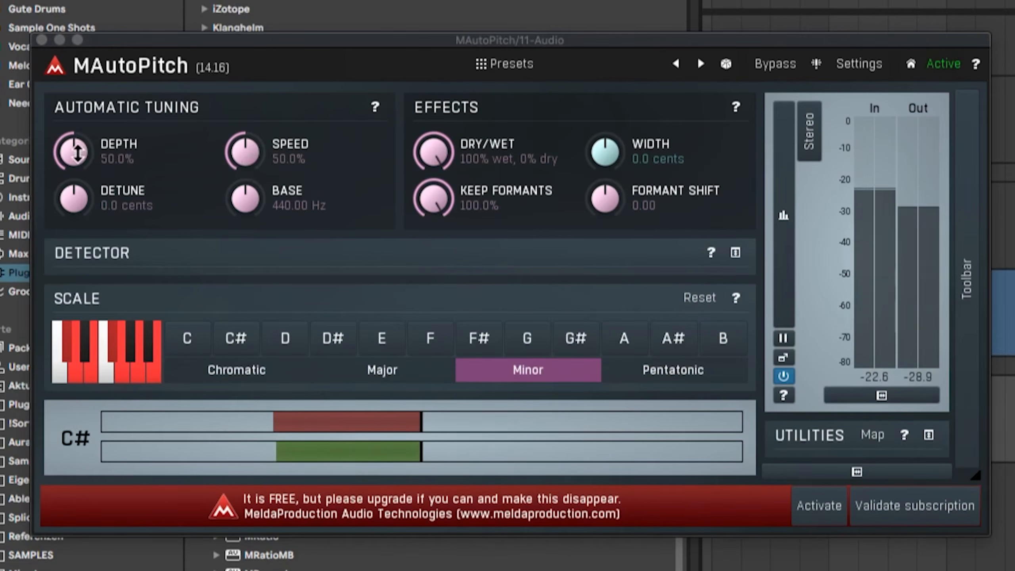
pyautogui.press('space')
pyautogui.moveTo(77, 153); pyautogui.dragTo(77, 152)
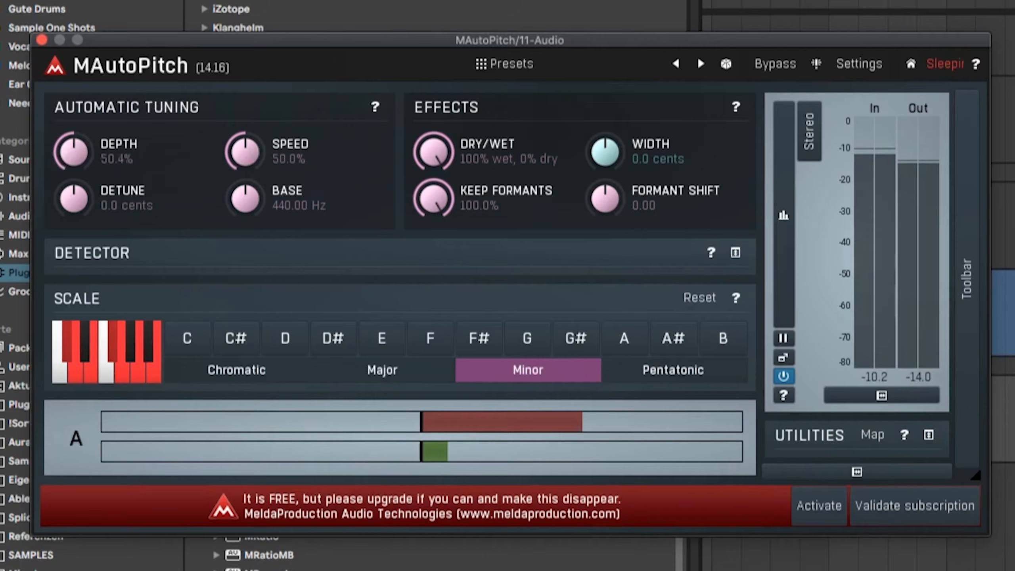
pyautogui.press('space')
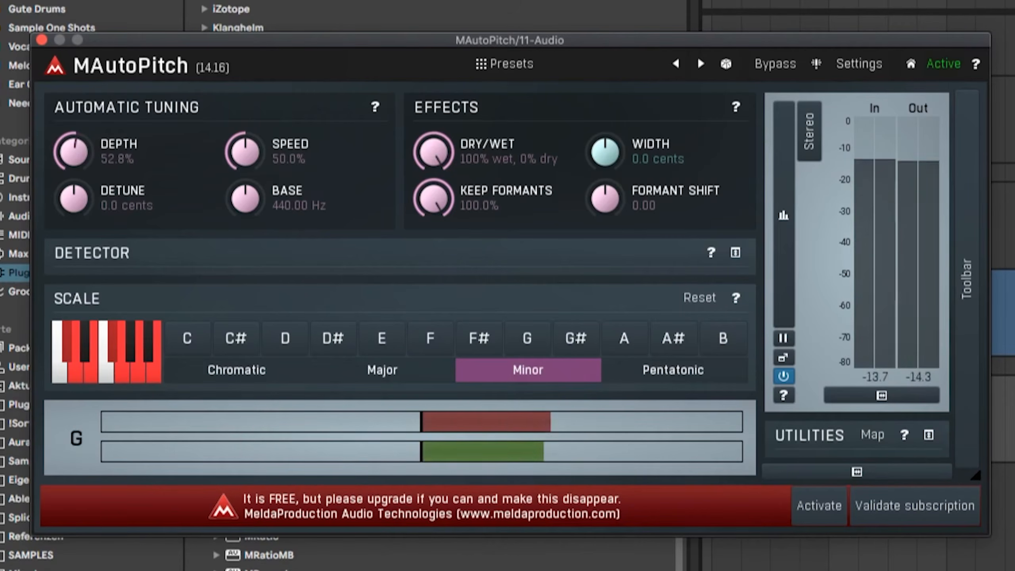
pyautogui.press('space')
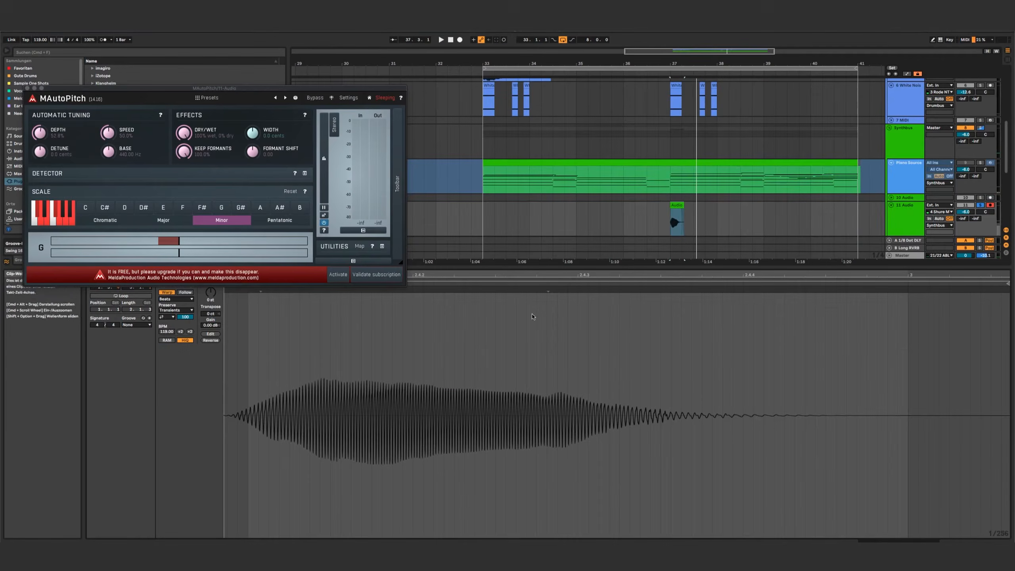
# Step: Turn off warping for the recorded clip, transpose it to 1 st, audition it, and close the MAutoPitch window
pyautogui.moveTo(239, 89); pyautogui.dragTo(261, 70)
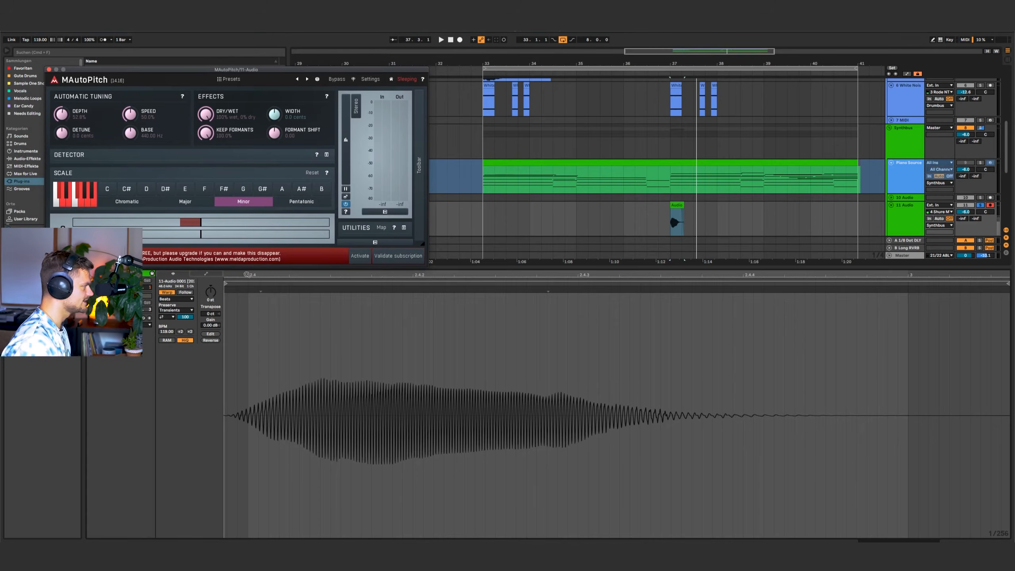
pyautogui.click(172, 292)
pyautogui.press('Up')
pyautogui.press('space')
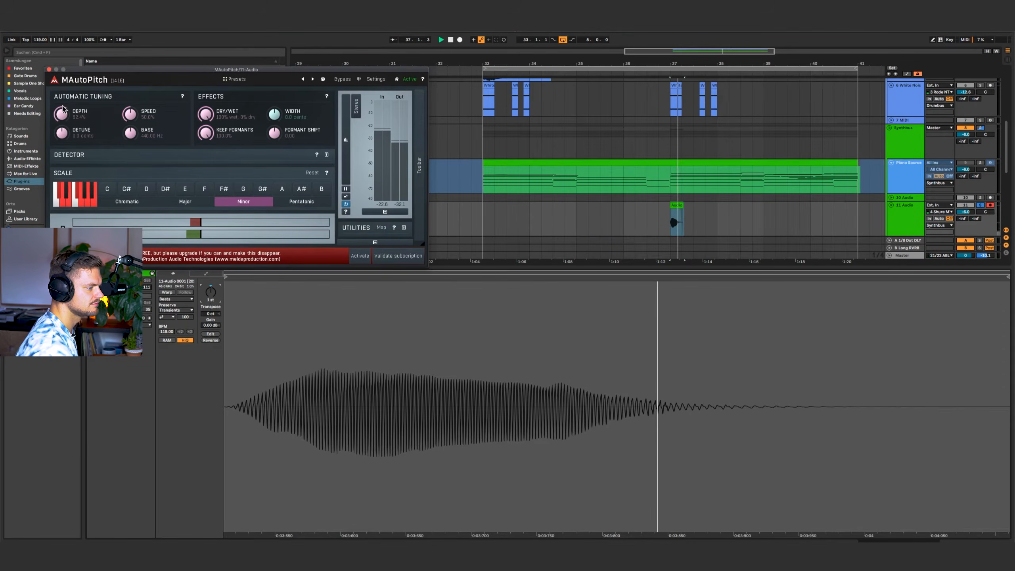
pyautogui.click(48, 69)
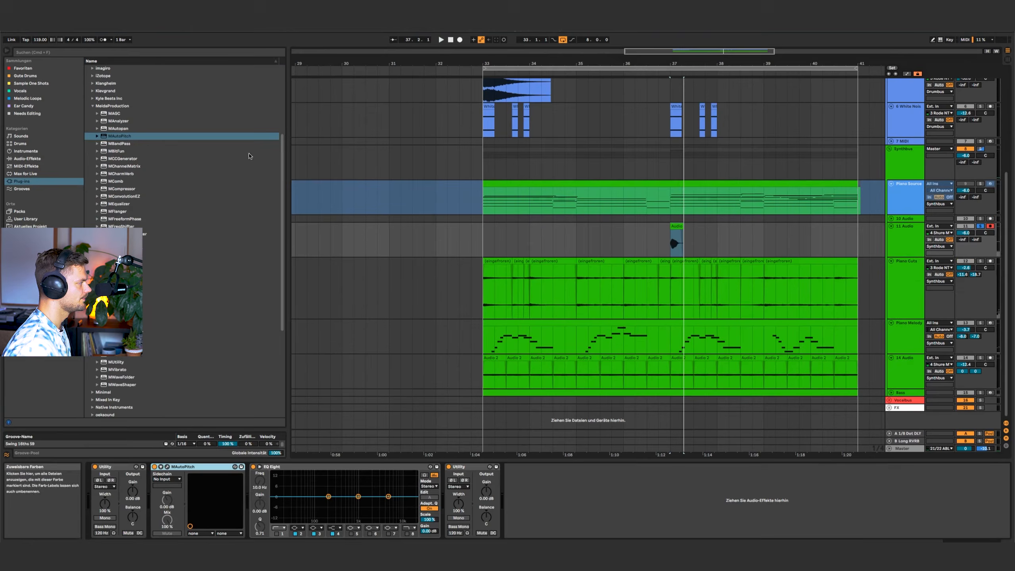
# Step: Insert the Saturator preset from the Distortion effects folder after MAutoPitch and set its Macro 1 to 75
pyautogui.click(30, 241)
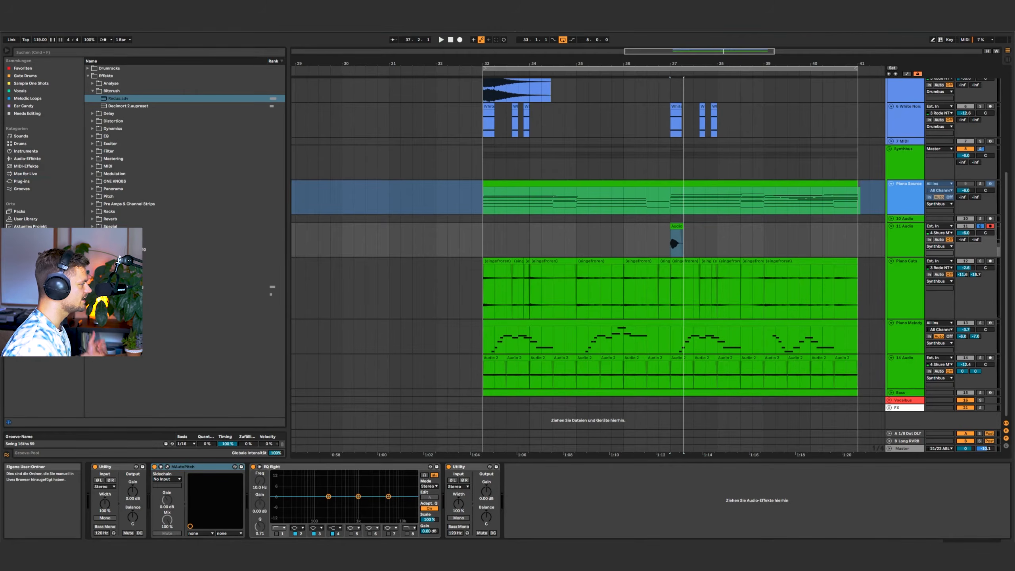
pyautogui.click(92, 121)
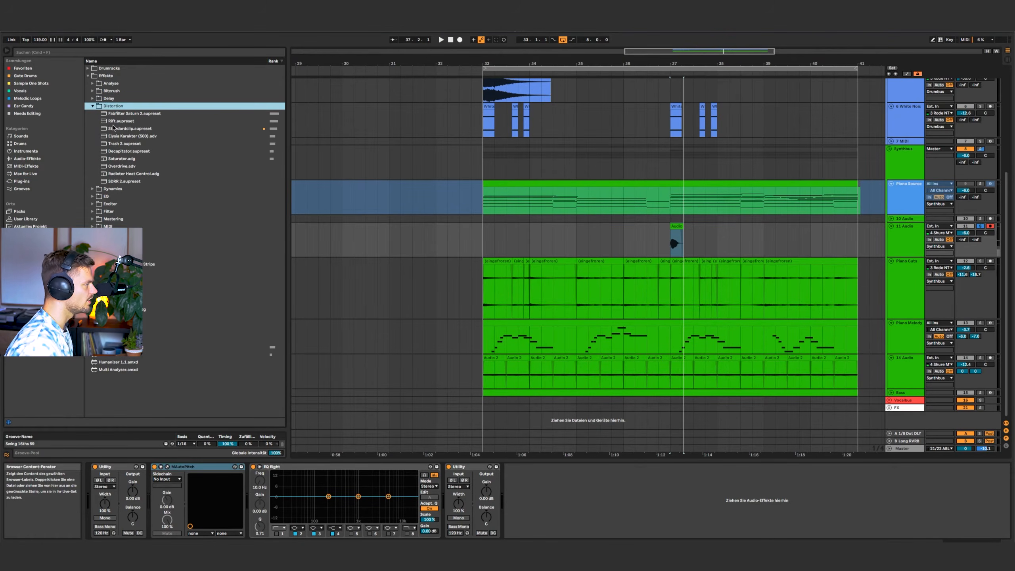
pyautogui.moveTo(121, 159)
pyautogui.mouseDown()
pyautogui.moveTo(217, 302)
pyautogui.moveTo(283, 499)
pyautogui.moveTo(299, 507)
pyautogui.mouseUp()
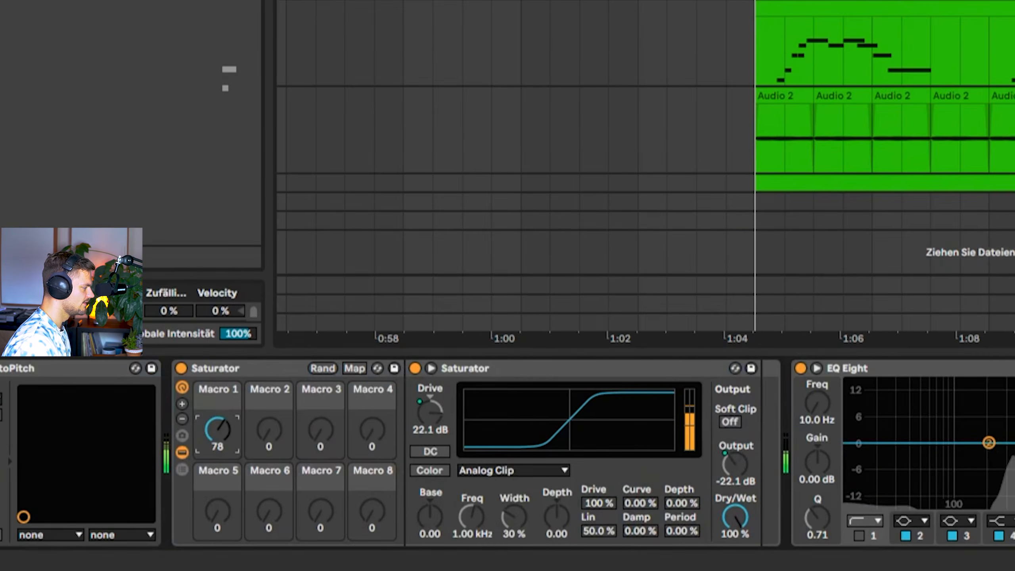
pyautogui.moveTo(216, 434)
pyautogui.mouseDown()
pyautogui.moveTo(215, 452)
pyautogui.moveTo(216, 421)
pyautogui.mouseUp()
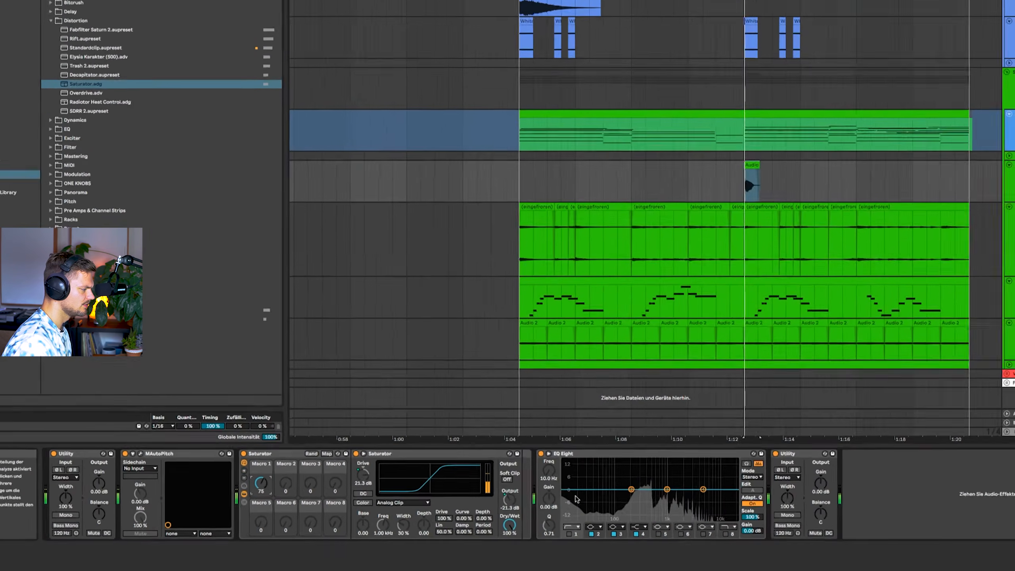
# Step: Shape the 11 Audio EQ Eight with a band 1 low cut and raised highs, and set the track's sends to -31.0 and -6.0 dB
pyautogui.click(568, 533)
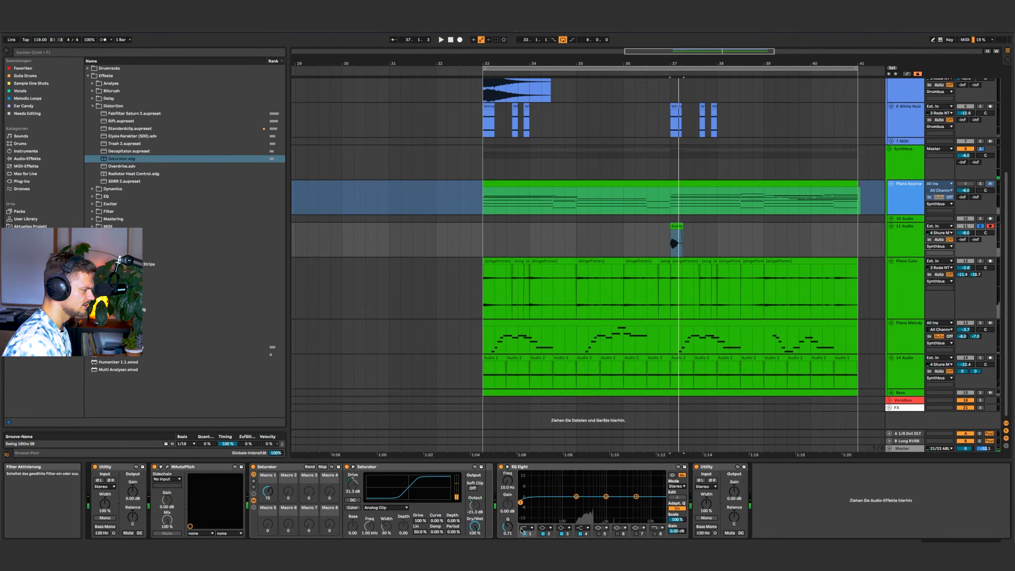
pyautogui.moveTo(507, 480); pyautogui.dragTo(507, 460)
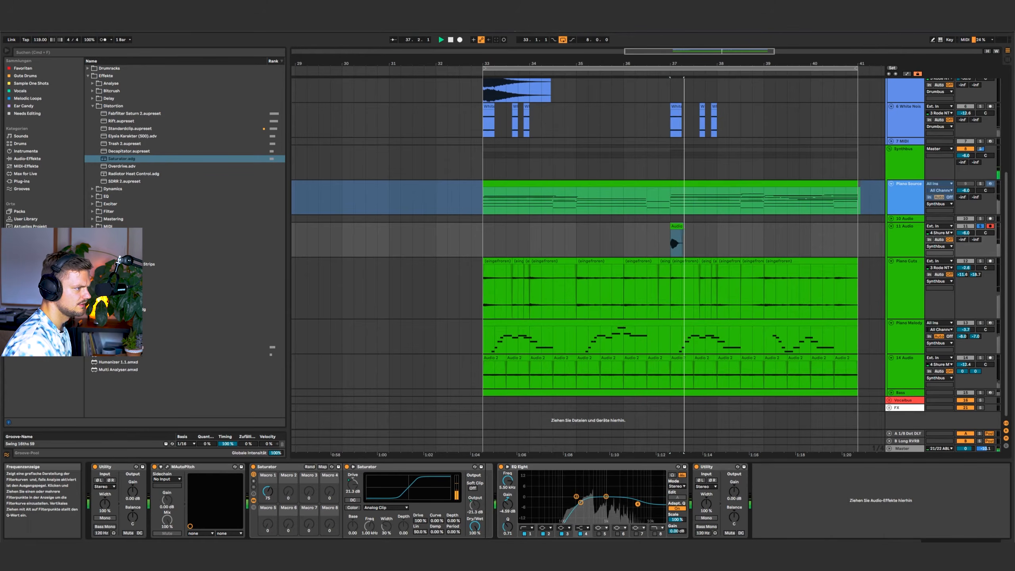
pyautogui.moveTo(637, 503); pyautogui.dragTo(638, 498)
pyautogui.press('space')
pyautogui.moveTo(975, 239); pyautogui.dragTo(975, 233)
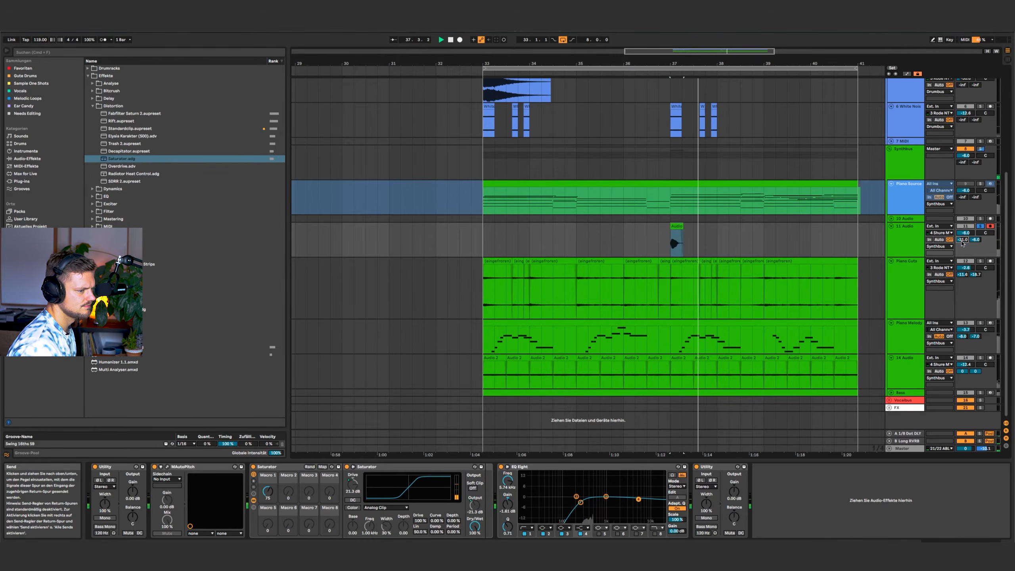
pyautogui.moveTo(576, 496); pyautogui.dragTo(585, 501)
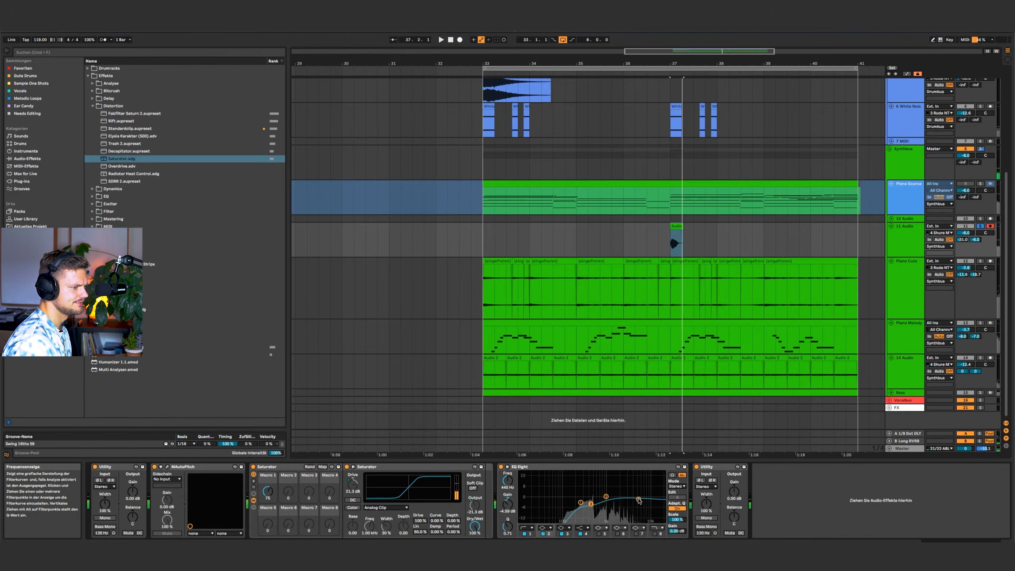
pyautogui.moveTo(639, 501); pyautogui.dragTo(639, 494)
# Step: Insert a Delay between EQ Eight and the last Utility, using Fade mode with Ping Pong on and about 32 % dry/wet
pyautogui.click(94, 99)
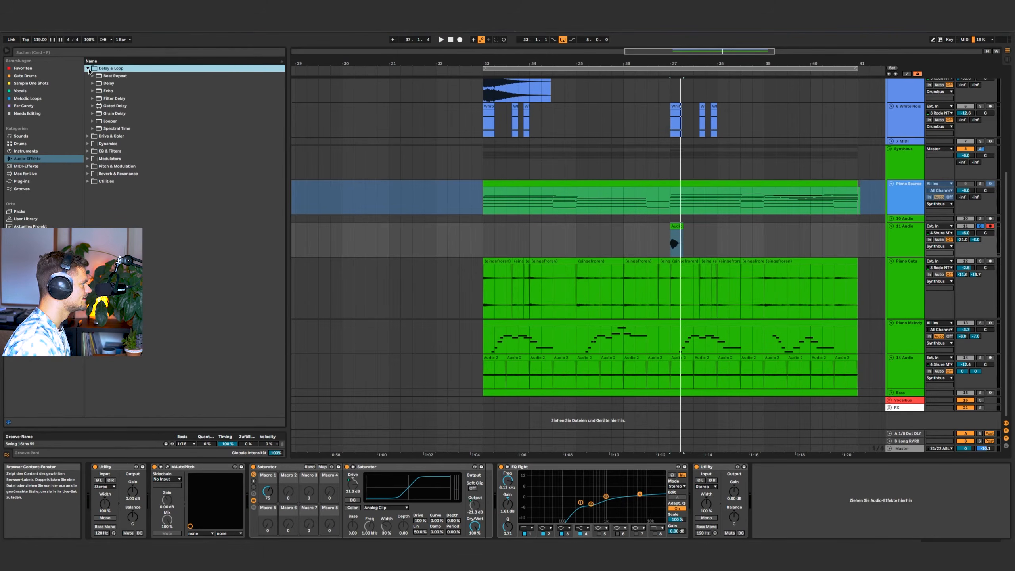
pyautogui.moveTo(102, 85); pyautogui.dragTo(727, 478)
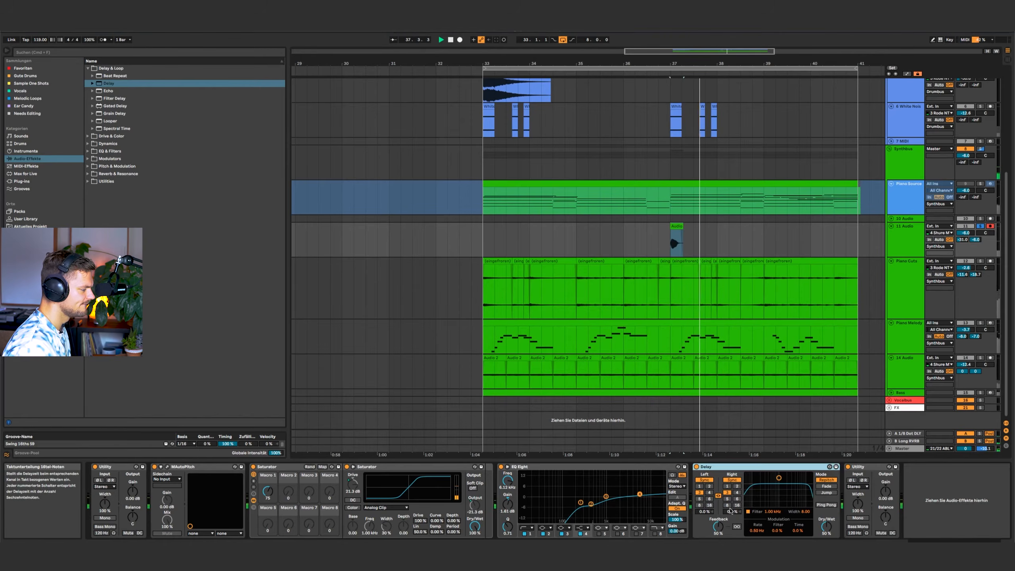
pyautogui.press('space')
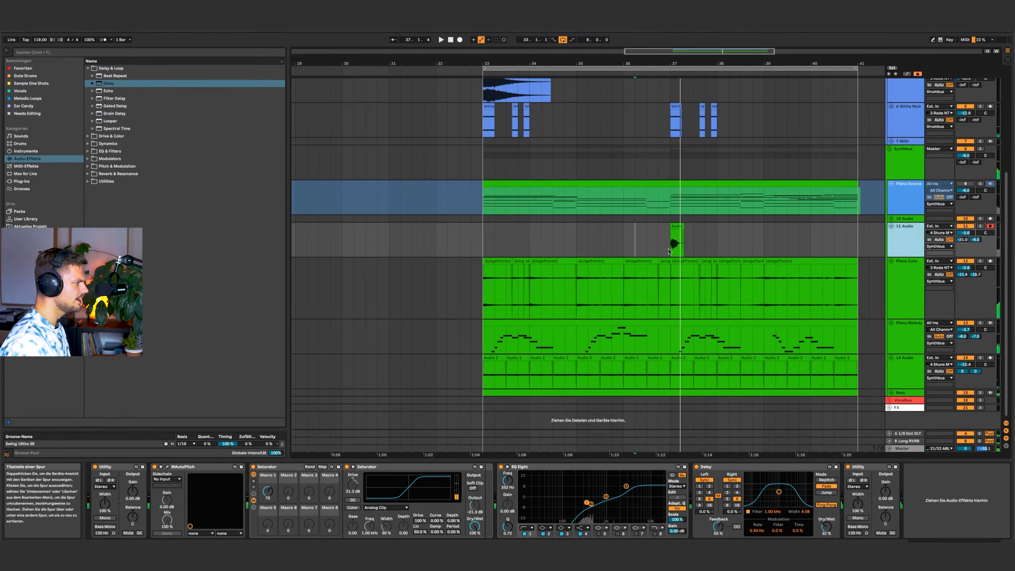
# Step: Add an audio track below 11 Audio, set its input to 4 Shure MV7 / Guitar, arm it, and set the start near bar 34.4
pyautogui.press('super+t')
pyautogui.click(633, 252)
pyautogui.click(630, 262)
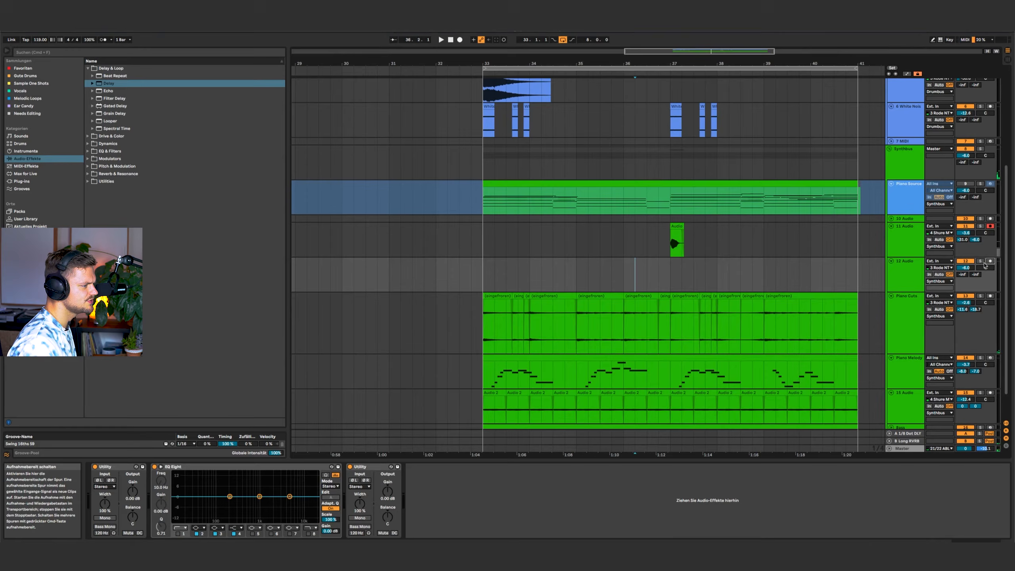
pyautogui.click(941, 267)
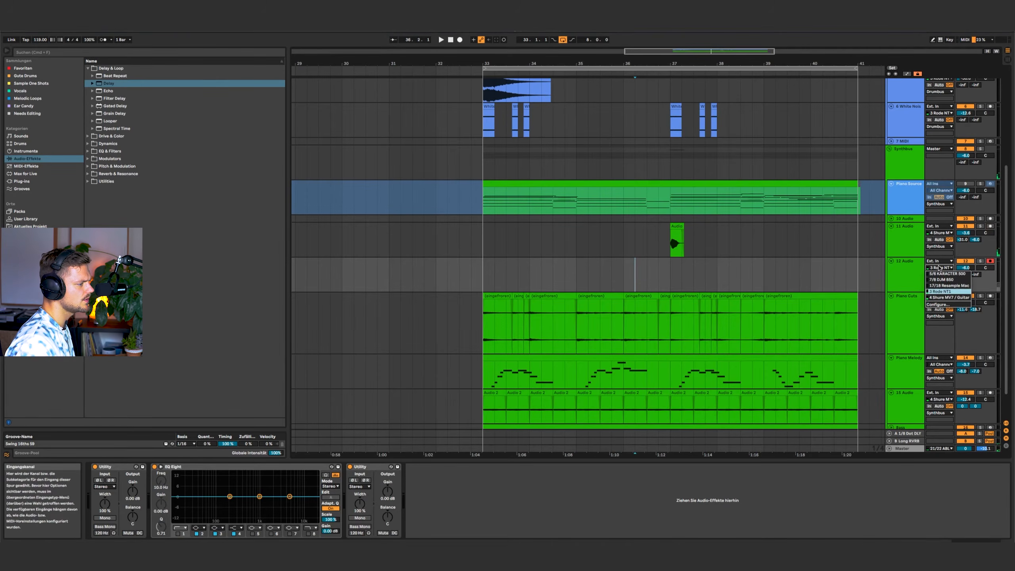
pyautogui.click(949, 298)
pyautogui.click(566, 269)
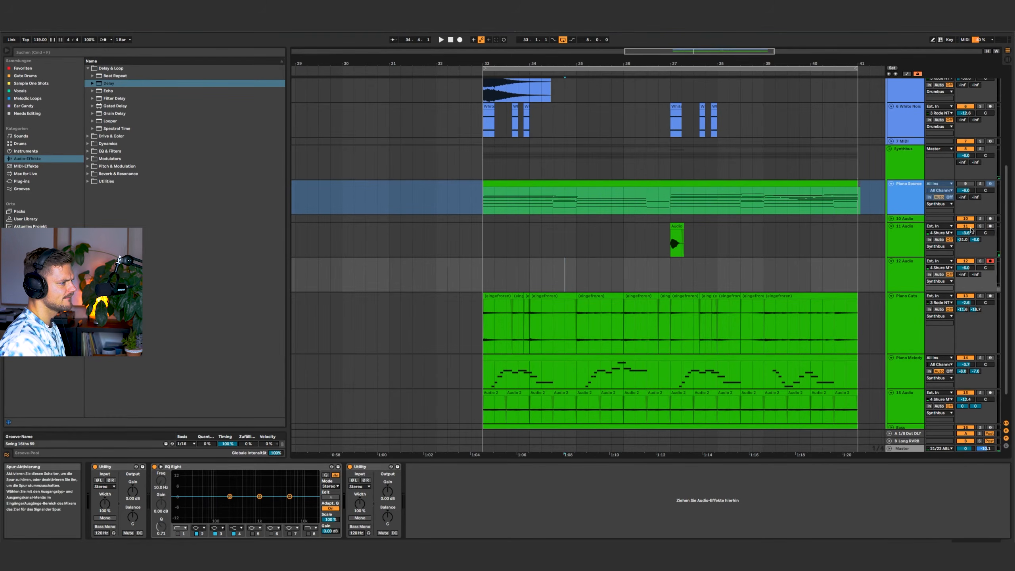
# Step: Record a looped microphone take on the new track and place sounds from it on 11 Audio at bars 33 and 35
pyautogui.press('F9')
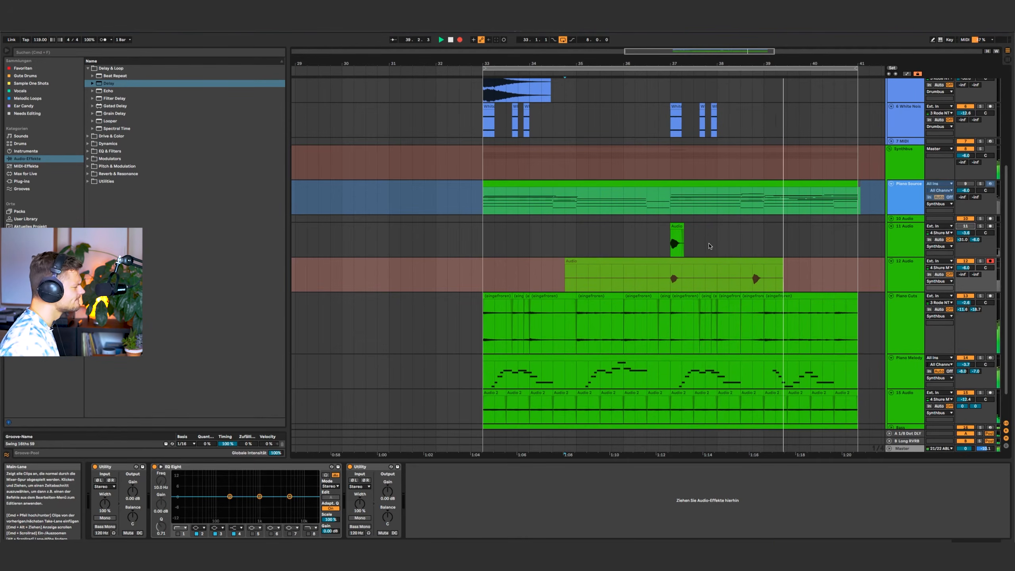
pyautogui.press('space')
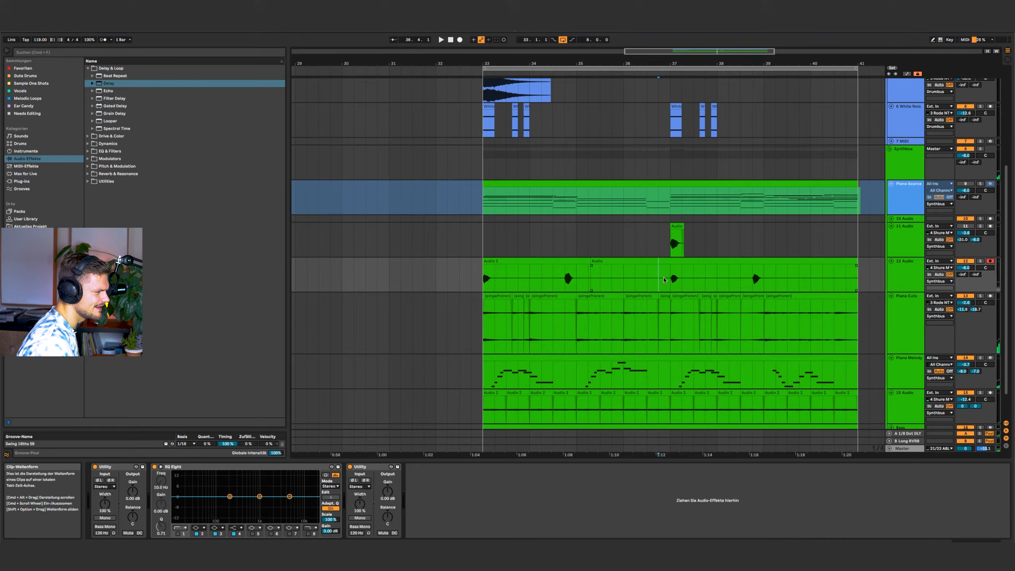
pyautogui.press('space')
pyautogui.moveTo(571, 261); pyautogui.dragTo(501, 241)
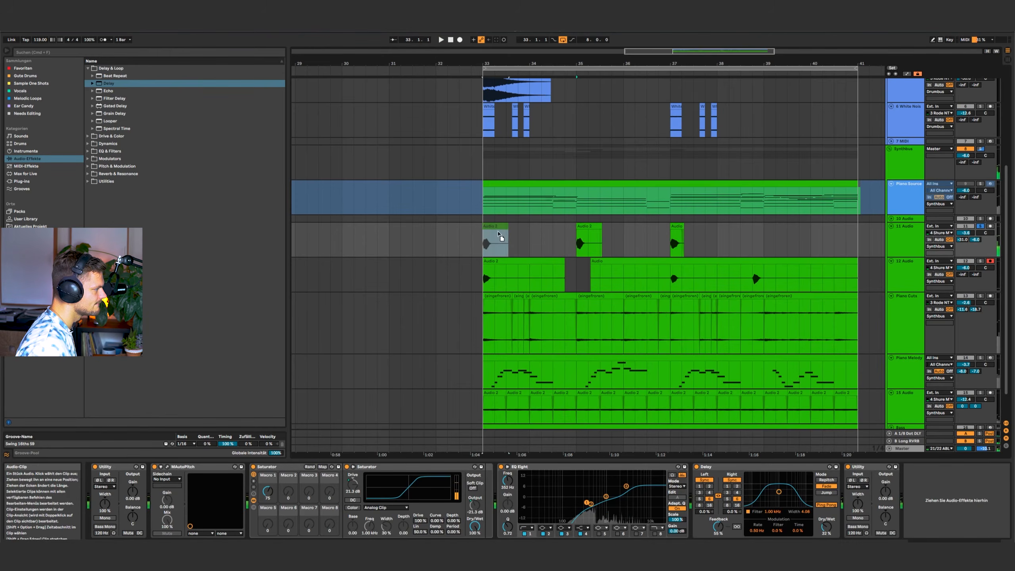
# Step: Park the bar 33 clip of 11 Audio at bar 32 and place the first section of the 12 Audio take at bar 33
pyautogui.press('space')
pyautogui.press('space')
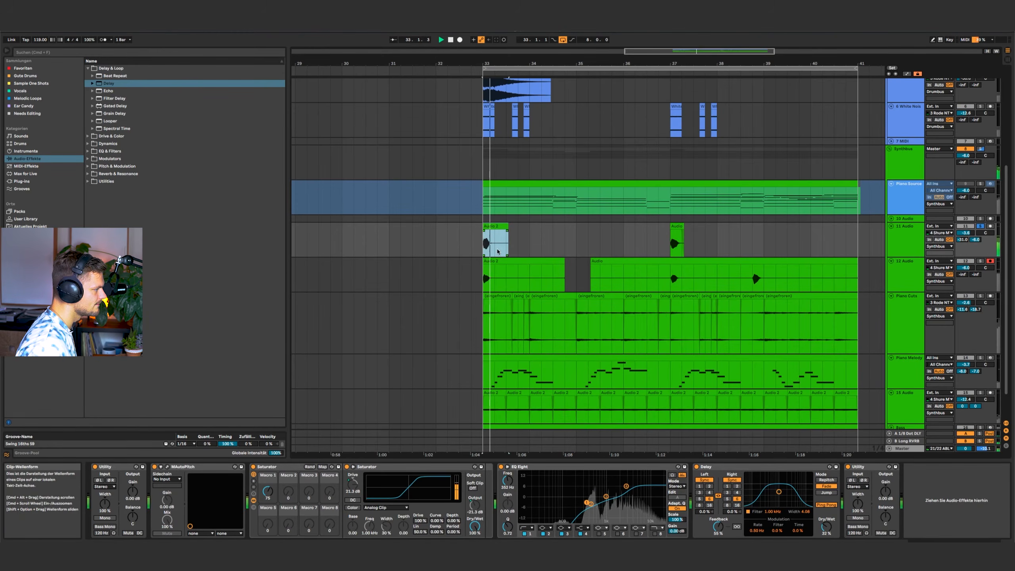
pyautogui.moveTo(485, 226); pyautogui.dragTo(441, 231)
pyautogui.moveTo(493, 261); pyautogui.dragTo(495, 251)
pyautogui.press('space')
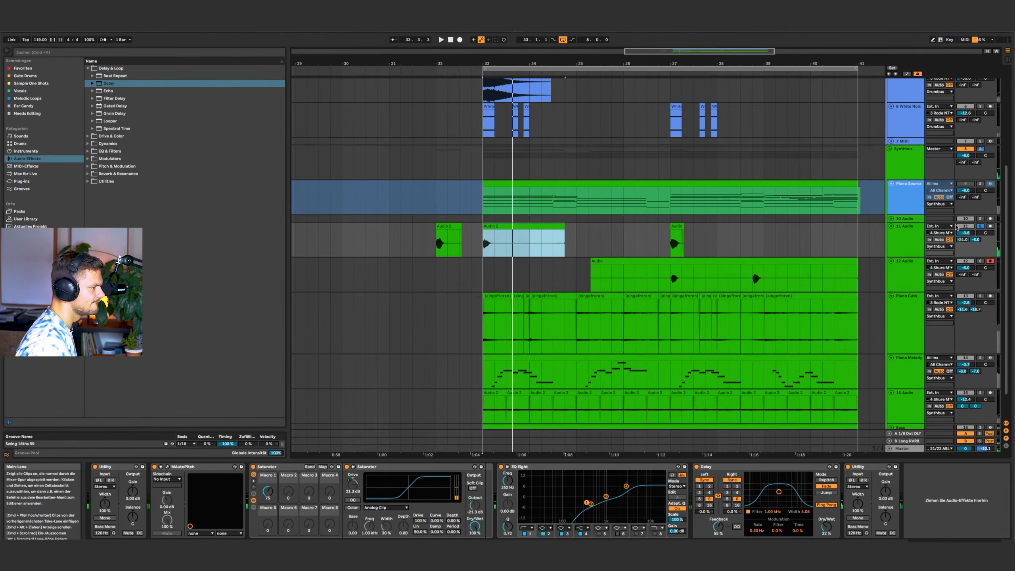
# Step: Take 11 Audio out of solo, try the parked bar 32 clip at bar 33 during playback, and undo that move
pyautogui.click(980, 226)
pyautogui.click(846, 245)
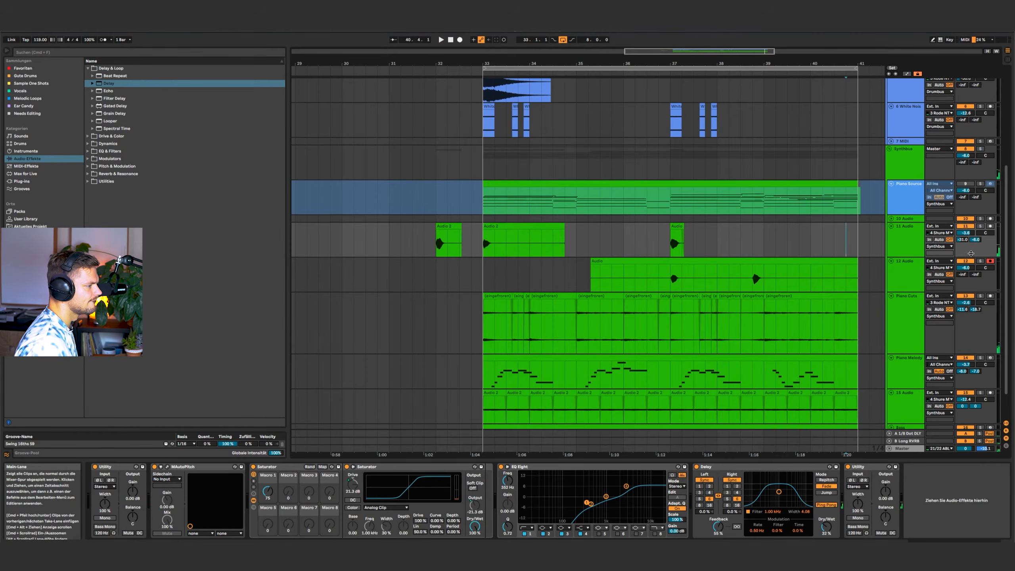
pyautogui.press('space')
pyautogui.moveTo(444, 226); pyautogui.dragTo(495, 234)
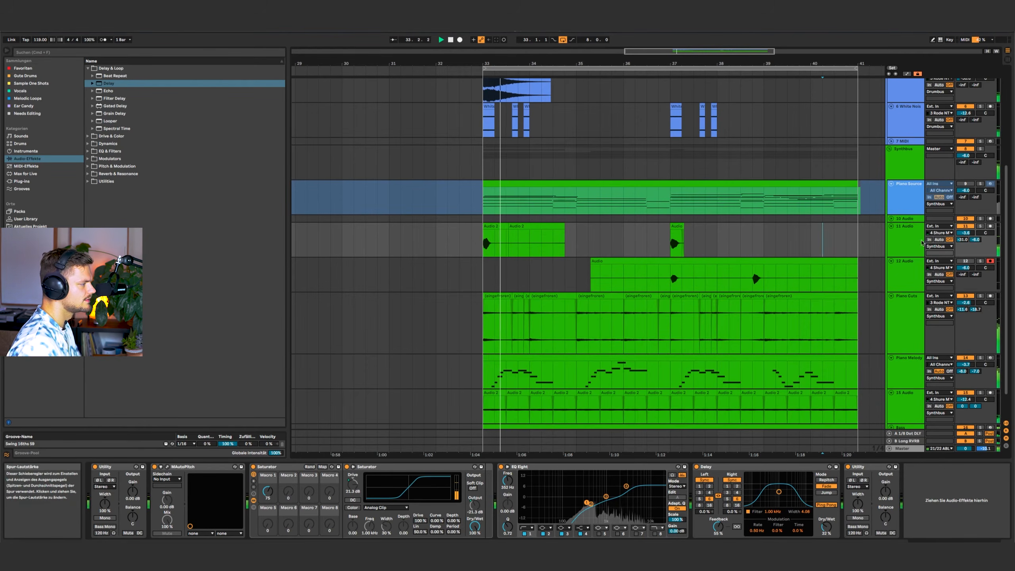
pyautogui.hotkey('ctrl', 'z')
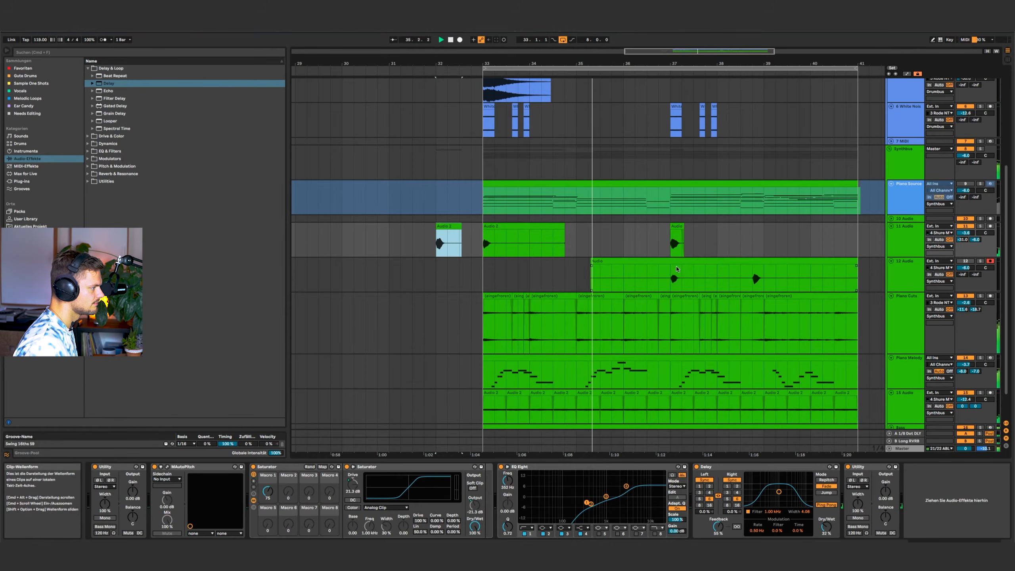
# Step: Deactivate the bar 37 clip on 11 Audio and place the remaining 12 Audio take directly behind it
pyautogui.click(677, 246)
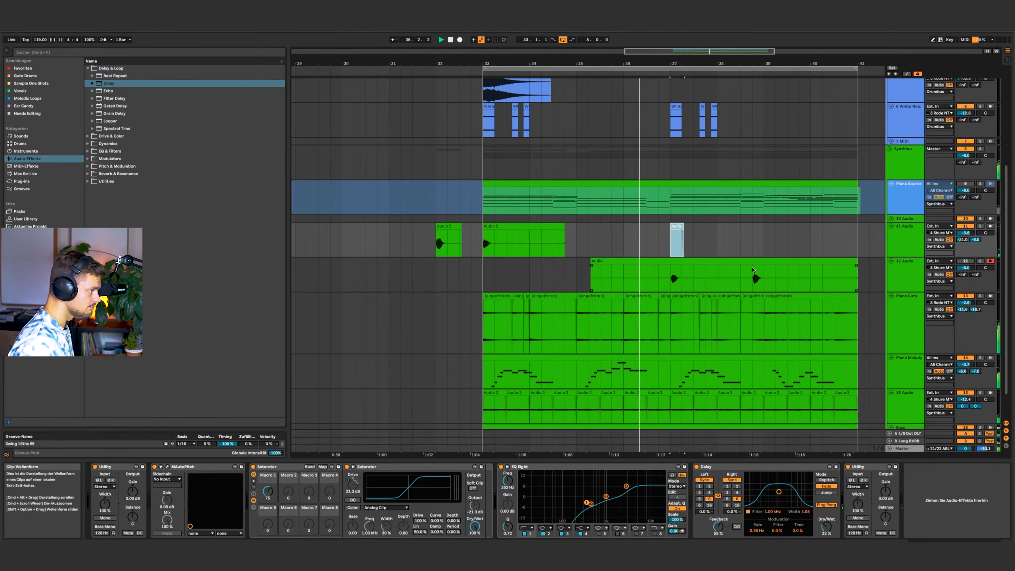
pyautogui.moveTo(686, 263); pyautogui.dragTo(785, 241)
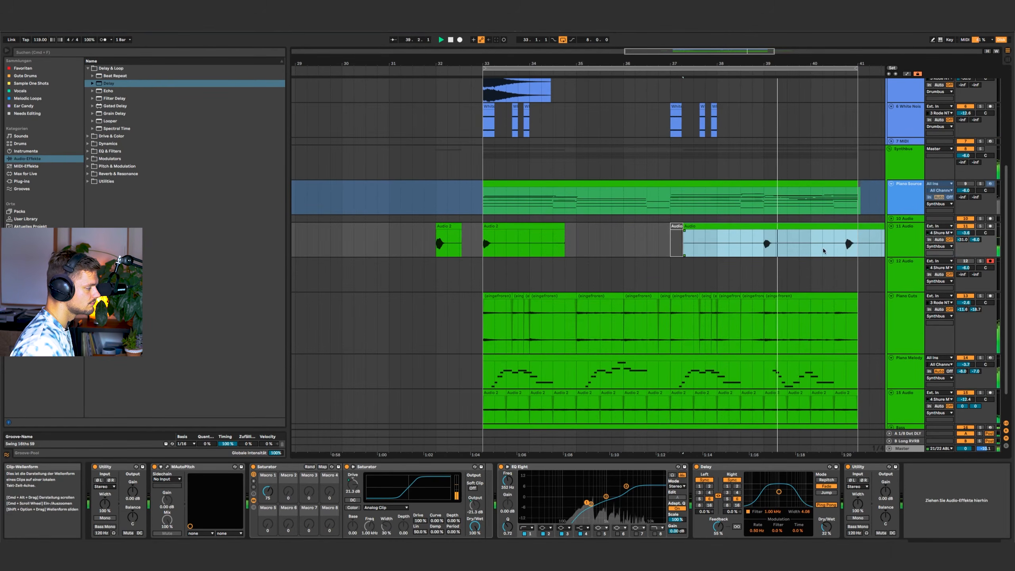
pyautogui.click(843, 246)
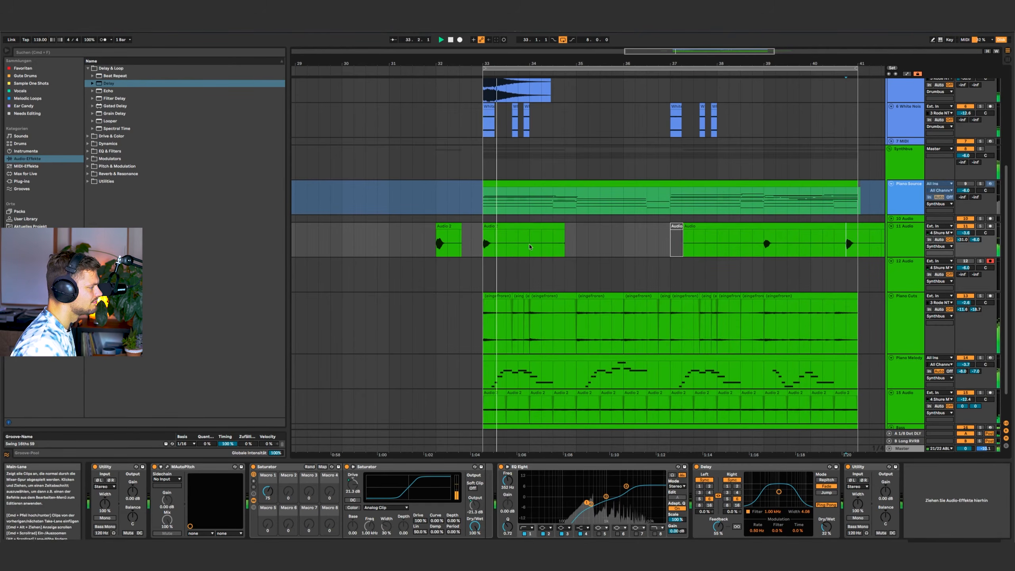
# Step: Delete the part of the bar 33 clip on 11 Audio that follows the first sound, from about 33.2 to bar 35
pyautogui.click(532, 225)
pyautogui.moveTo(575, 241); pyautogui.dragTo(526, 239)
pyautogui.press('space')
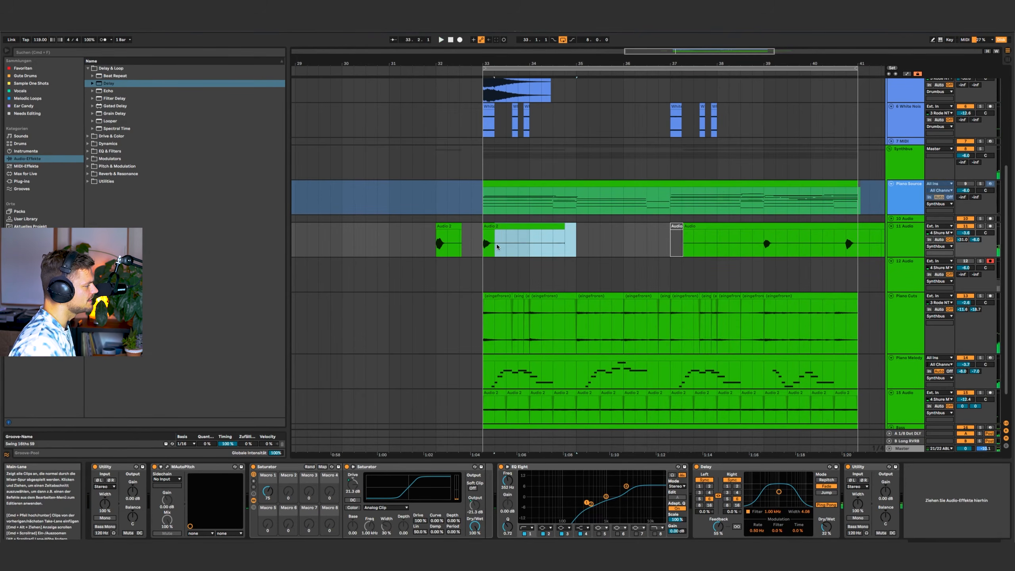
pyautogui.press('Delete')
# Step: Deactivate the long take after bar 37 on 11 Audio and play the loop from bar 33
pyautogui.click(672, 225)
pyautogui.press('space')
pyautogui.press('0')
pyautogui.click(754, 227)
pyautogui.press('0')
pyautogui.click(483, 241)
pyautogui.press('space')
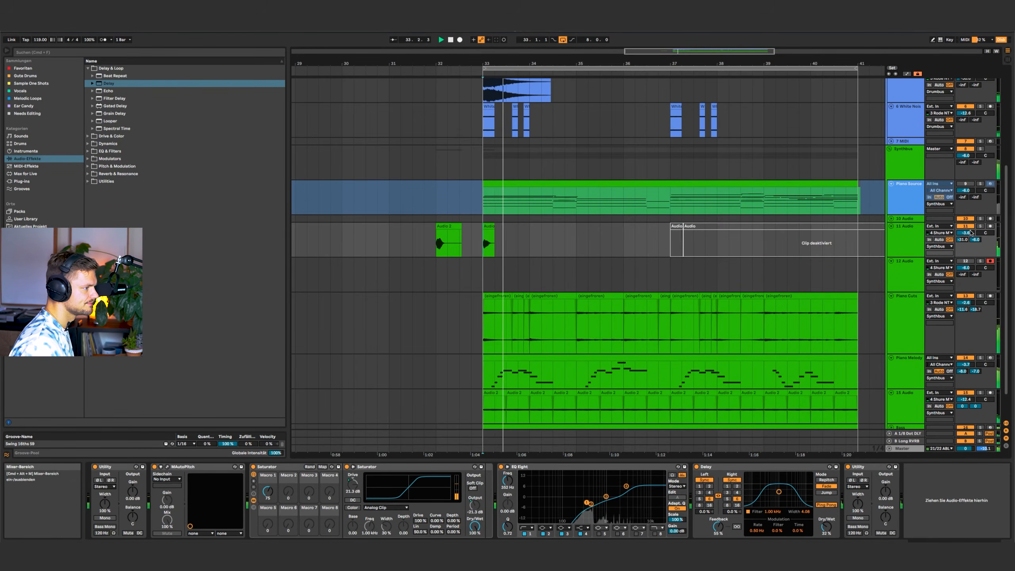
# Step: Solo 11 Audio, set its volume to -1.0 dB, and restart playback
pyautogui.click(980, 222)
pyautogui.click(980, 226)
pyautogui.press('space')
pyautogui.press('space')
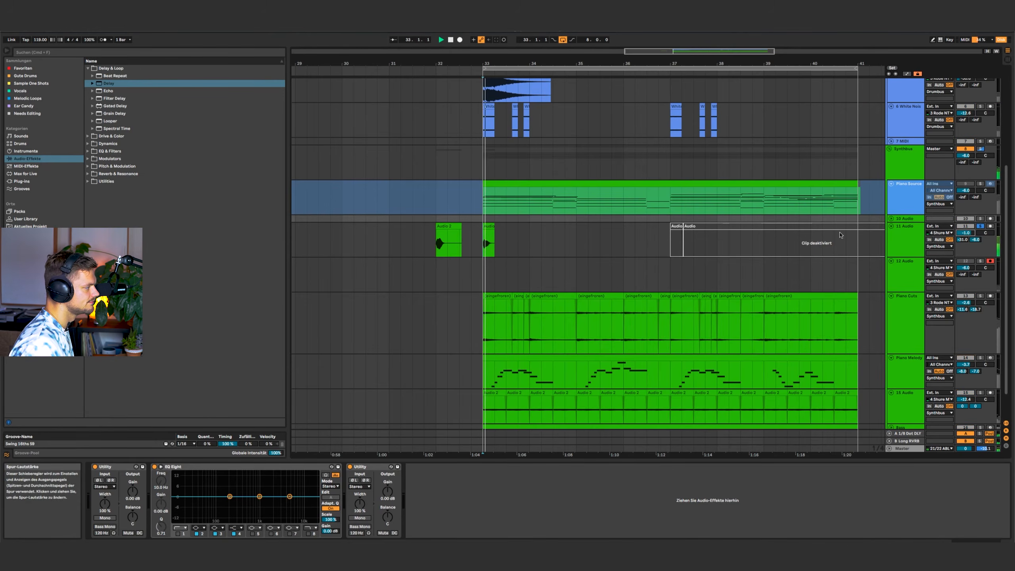
# Step: Lower the gain of the highest EQ Eight band on 11 Audio, moving it to about 4 kHz, while replaying the bar 33 sound
pyautogui.click(488, 240)
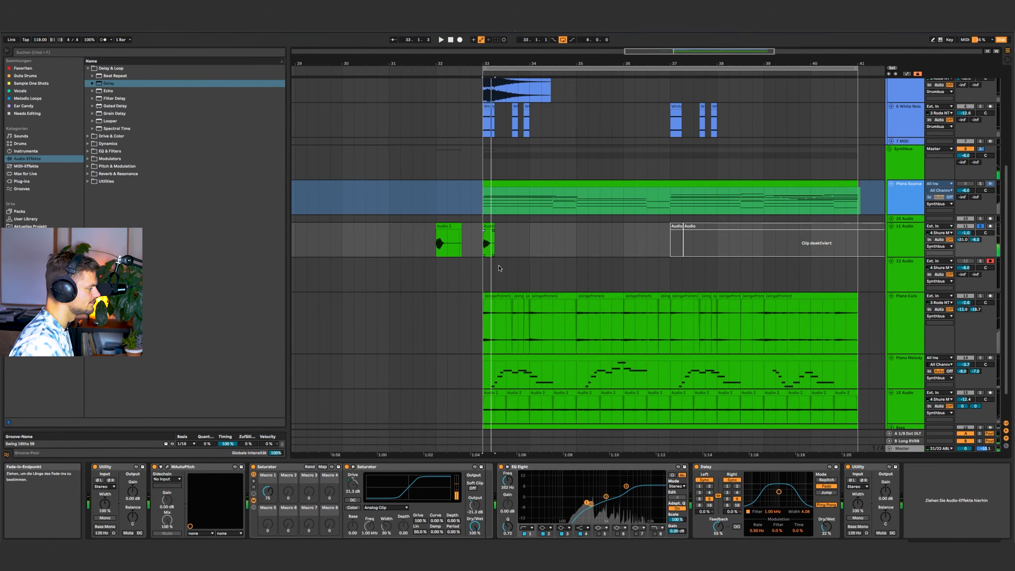
pyautogui.press('space')
pyautogui.press('space')
pyautogui.moveTo(626, 486); pyautogui.dragTo(632, 494)
pyautogui.press('space')
pyautogui.press('space')
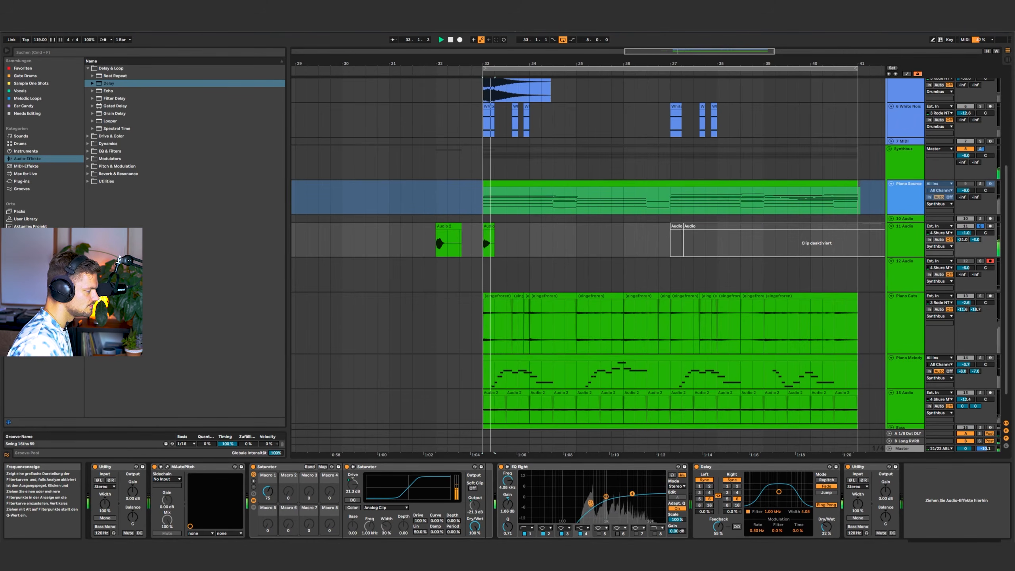
# Step: Shorten the end of the bar 33 clip on 11 Audio so it stops right after the sound
pyautogui.moveTo(494, 227); pyautogui.dragTo(490, 226)
pyautogui.click(491, 233)
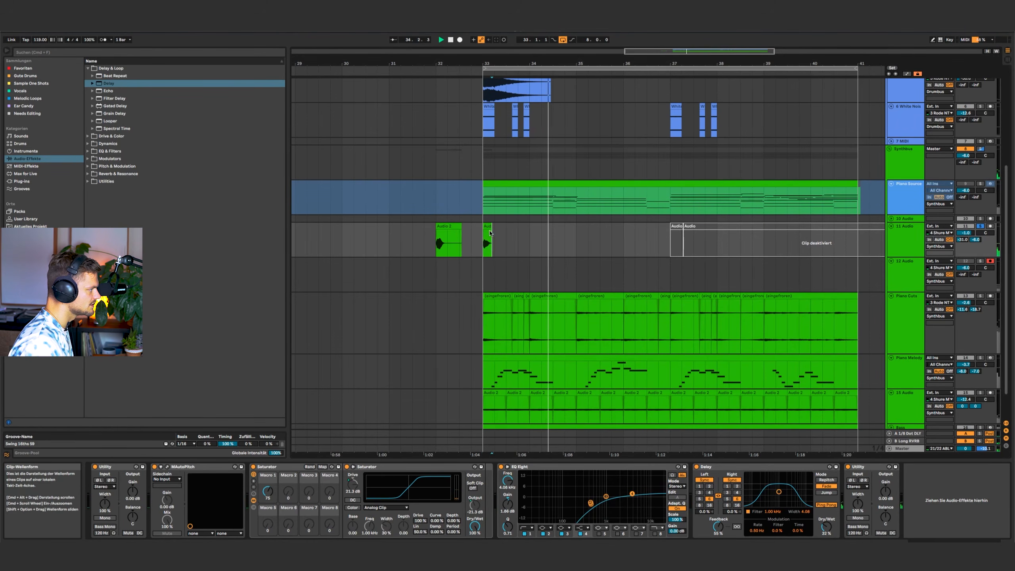
pyautogui.scroll(5, 496, 234)
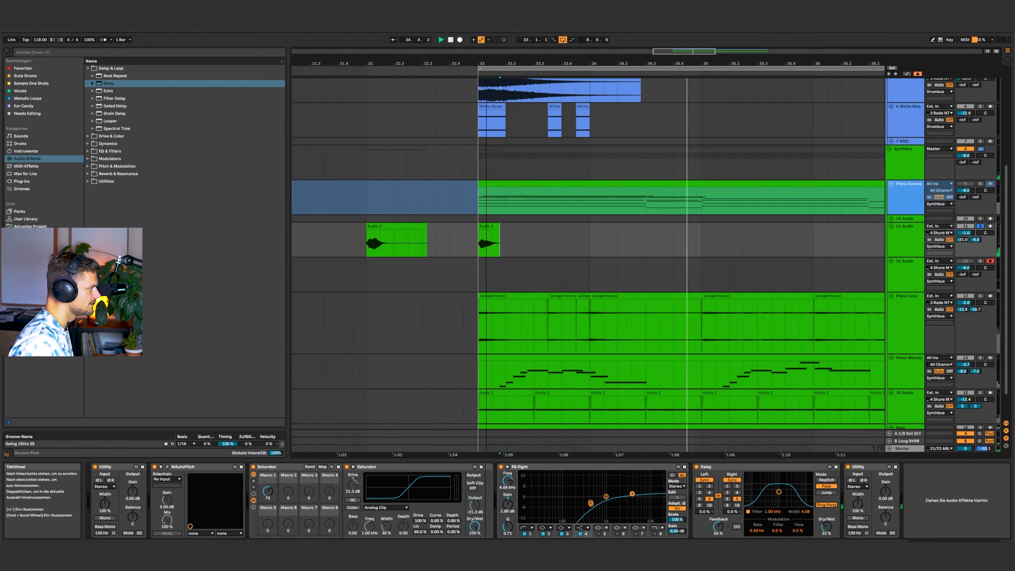
pyautogui.click(496, 234)
pyautogui.press('space')
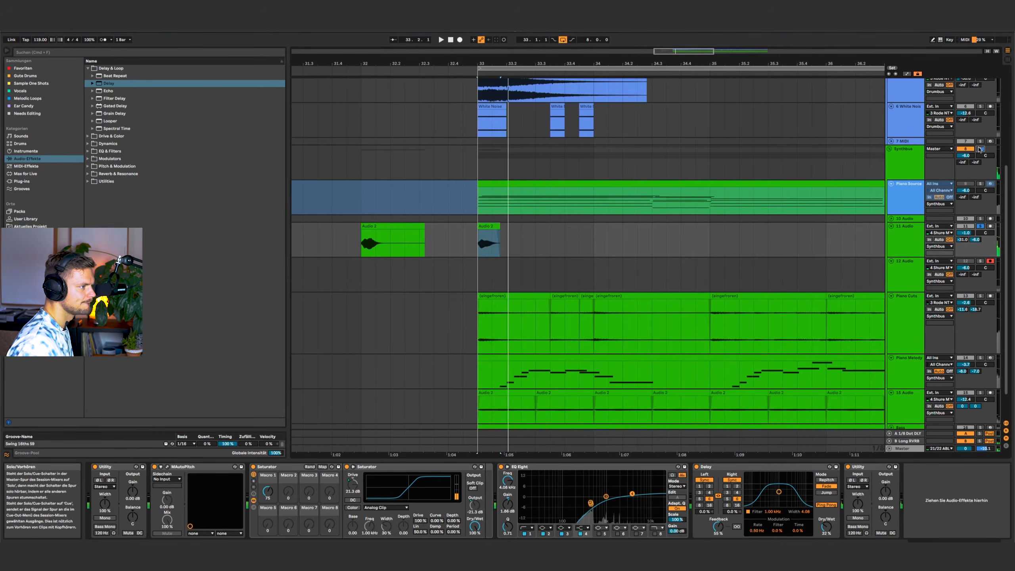
# Step: Delete the deactivated clips from bar 37 onward and the spare bar 32 clip on 11 Audio
pyautogui.scroll(-6, 781, 235)
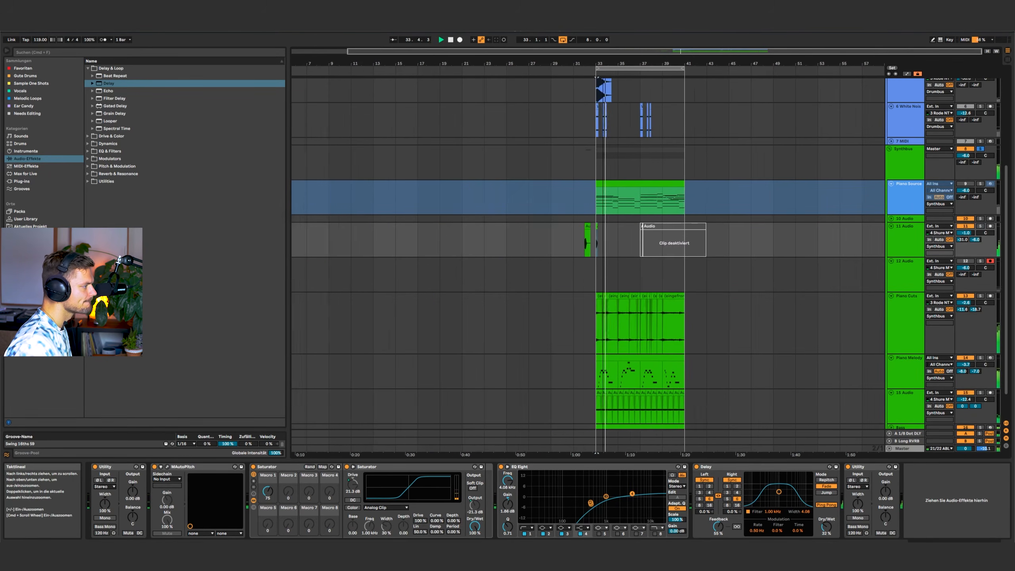
pyautogui.moveTo(762, 237); pyautogui.dragTo(665, 248)
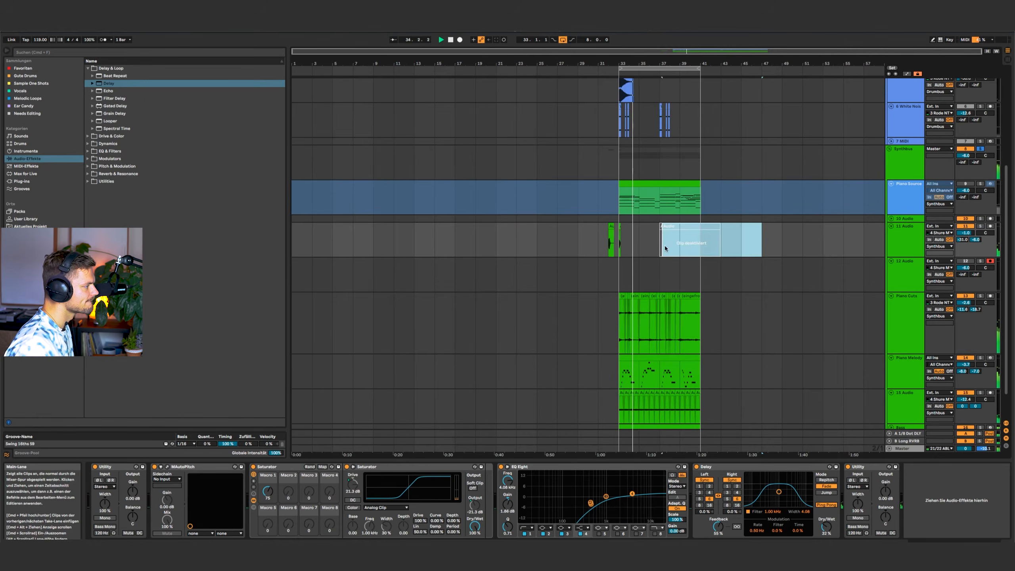
pyautogui.click(611, 227)
pyautogui.press('Delete')
# Step: Set 11 Audio's volume to about -7.6 dB and its two sends to -21.2 and 0 dB while the loop plays
pyautogui.moveTo(651, 63); pyautogui.dragTo(650, 93)
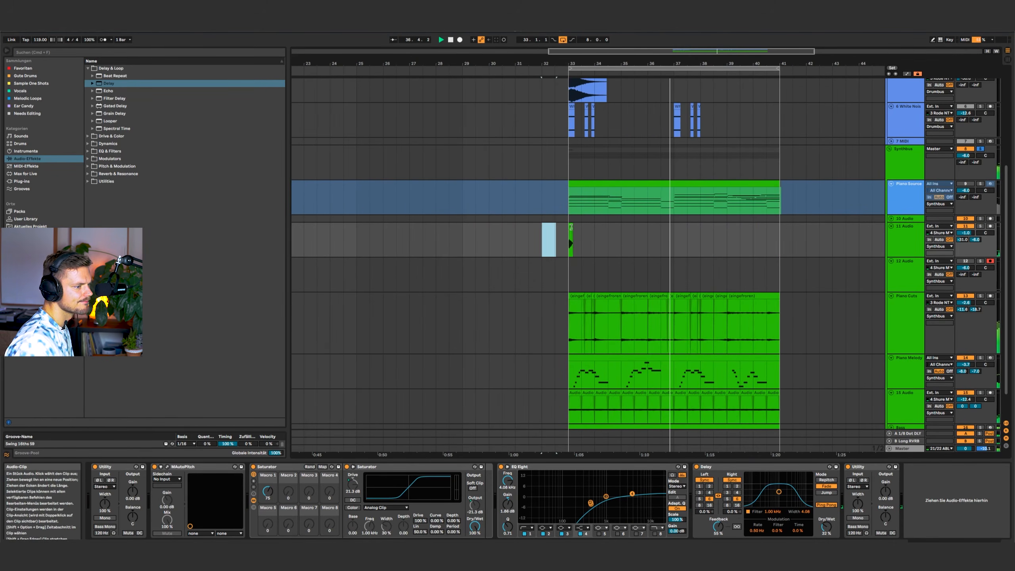
pyautogui.click(764, 242)
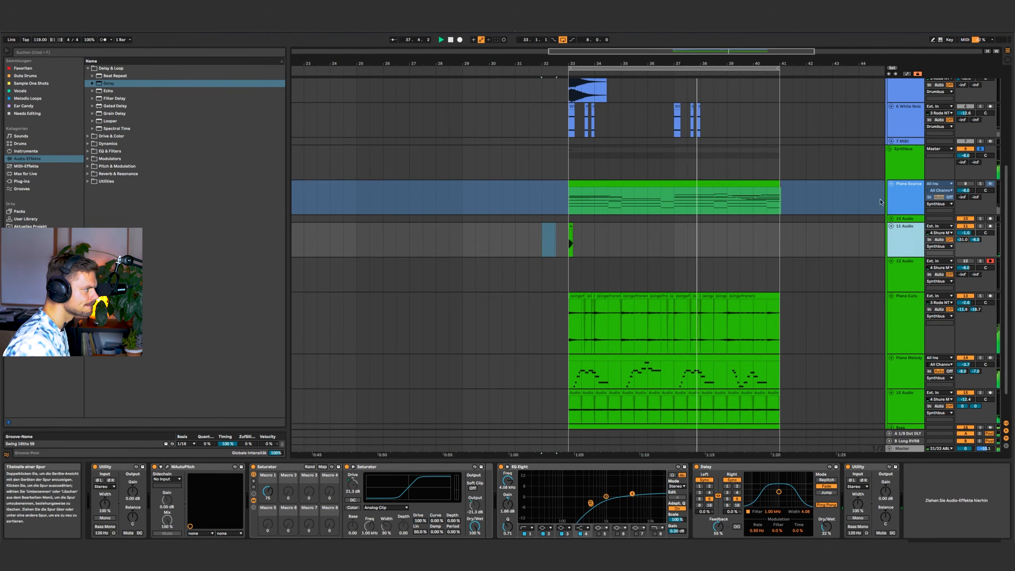
pyautogui.moveTo(704, 75)
pyautogui.moveTo(703, 75); pyautogui.dragTo(632, 55)
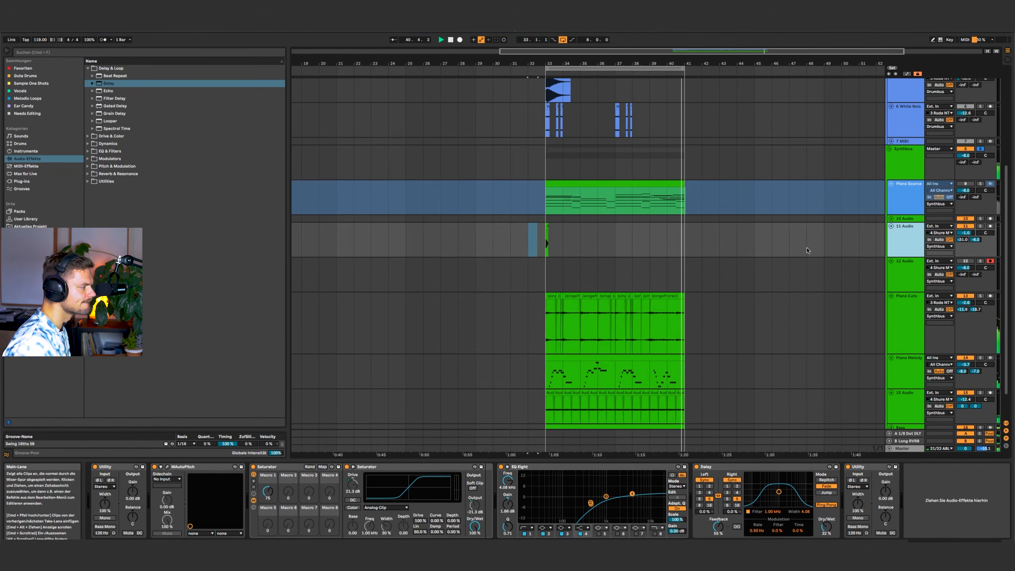
pyautogui.moveTo(966, 233); pyautogui.dragTo(965, 240)
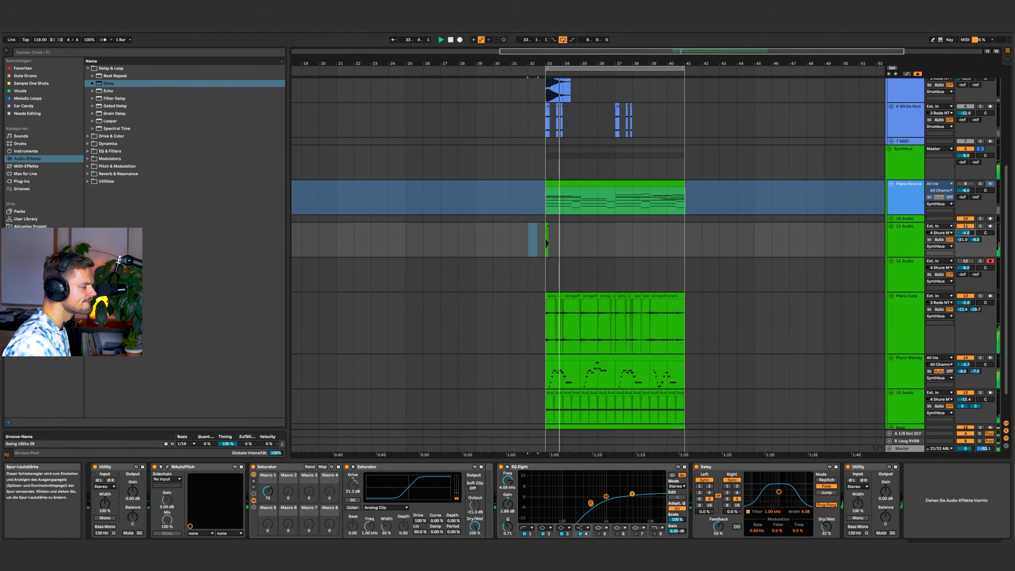
pyautogui.moveTo(964, 239); pyautogui.dragTo(964, 240)
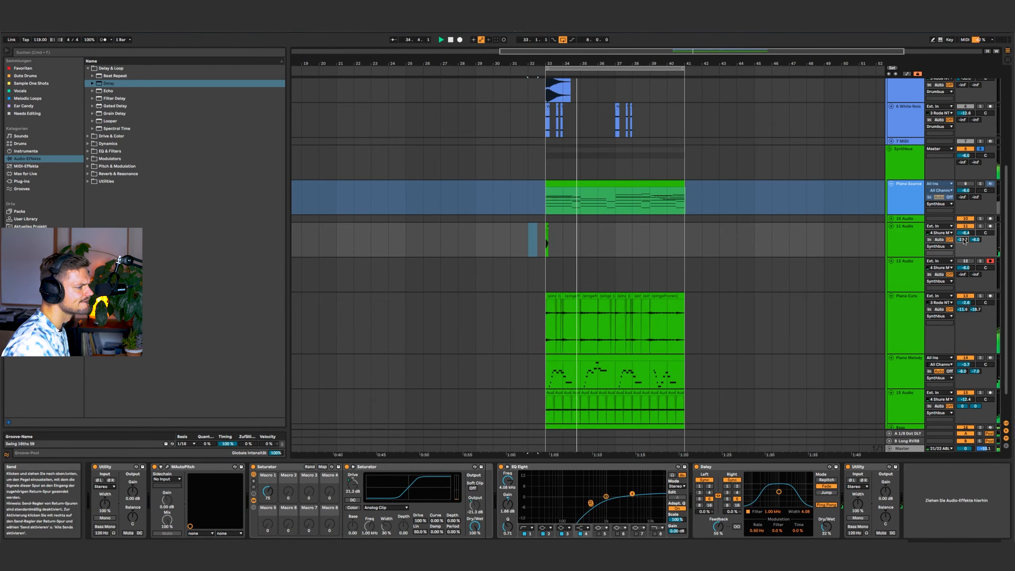
pyautogui.click(542, 247)
pyautogui.moveTo(973, 240); pyautogui.dragTo(972, 239)
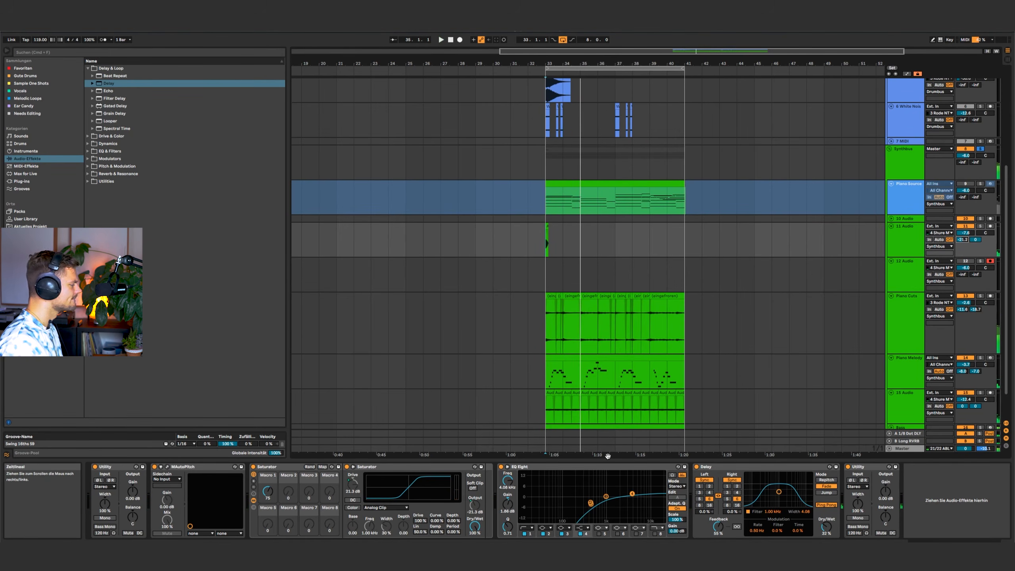
# Step: Take the Synthbus out of solo, select the Piano Source clip, and play the loop with the drums
pyautogui.scroll(-1, 550, 226)
pyautogui.press('space')
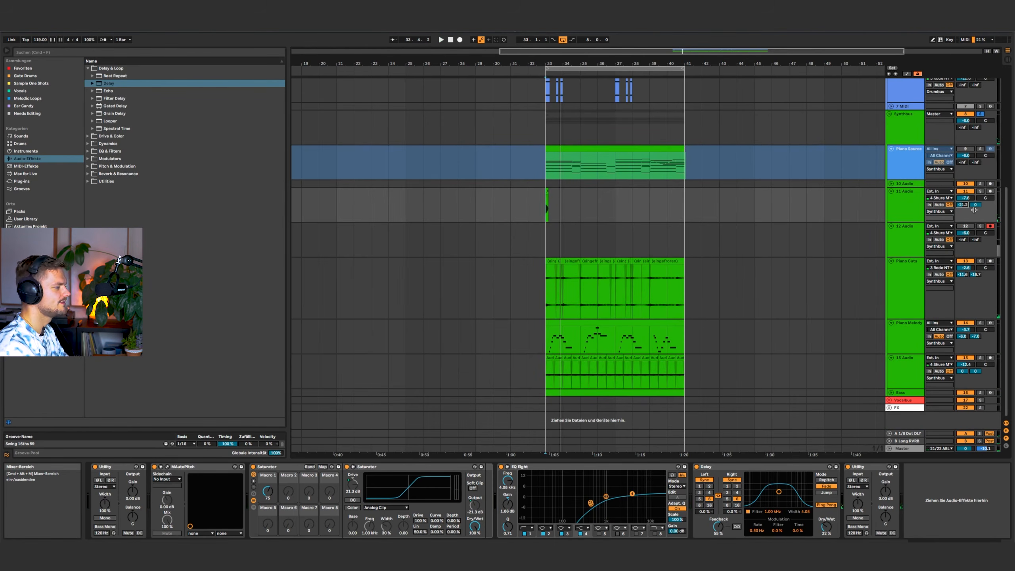
pyautogui.click(916, 376)
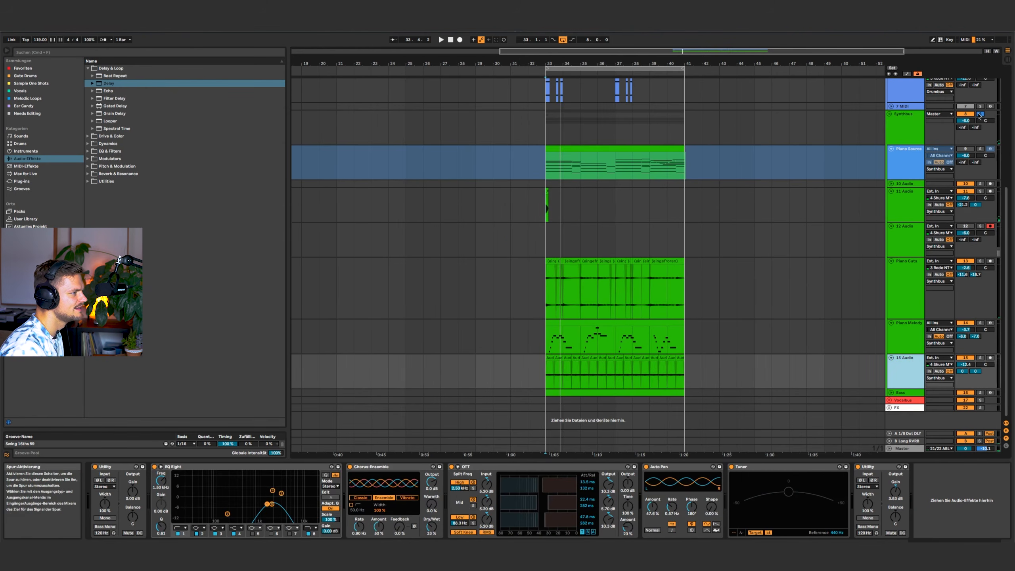
pyautogui.click(585, 150)
pyautogui.press('space')
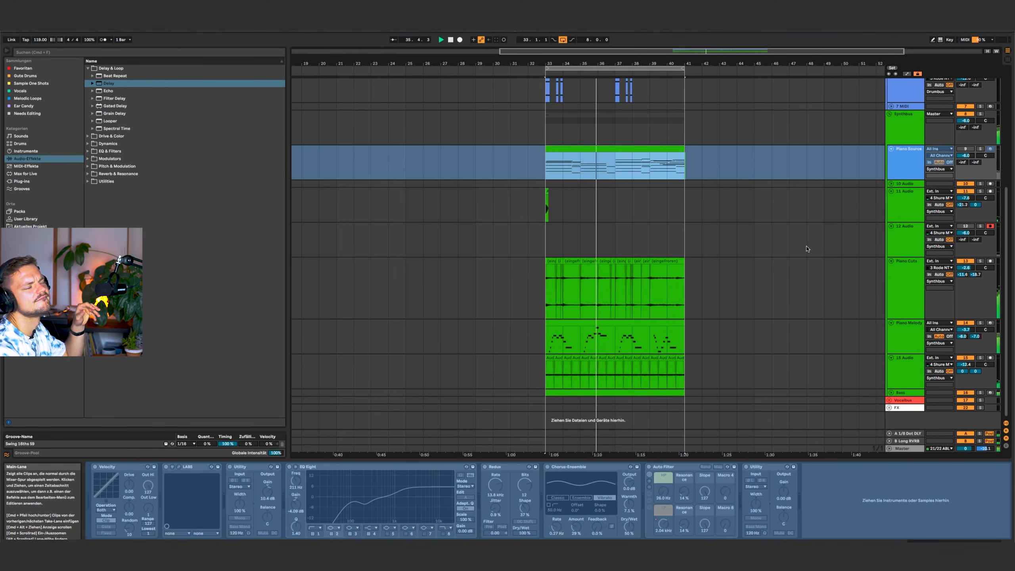
# Step: Move the bar 33 clip on 11 Audio to bar 37
pyautogui.moveTo(614, 199); pyautogui.dragTo(535, 208)
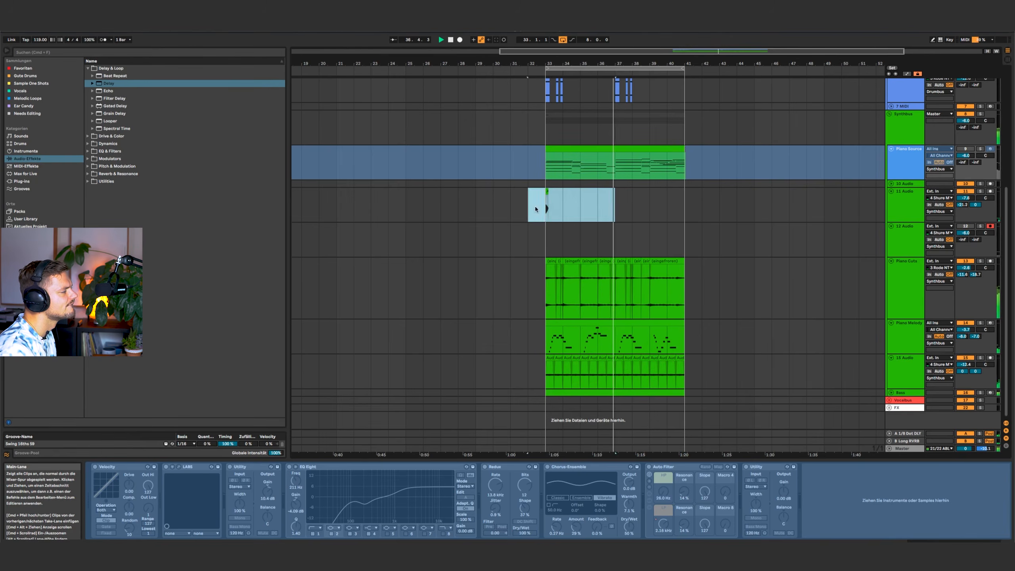
pyautogui.press('super+x')
pyautogui.click(616, 211)
pyautogui.press('super+v')
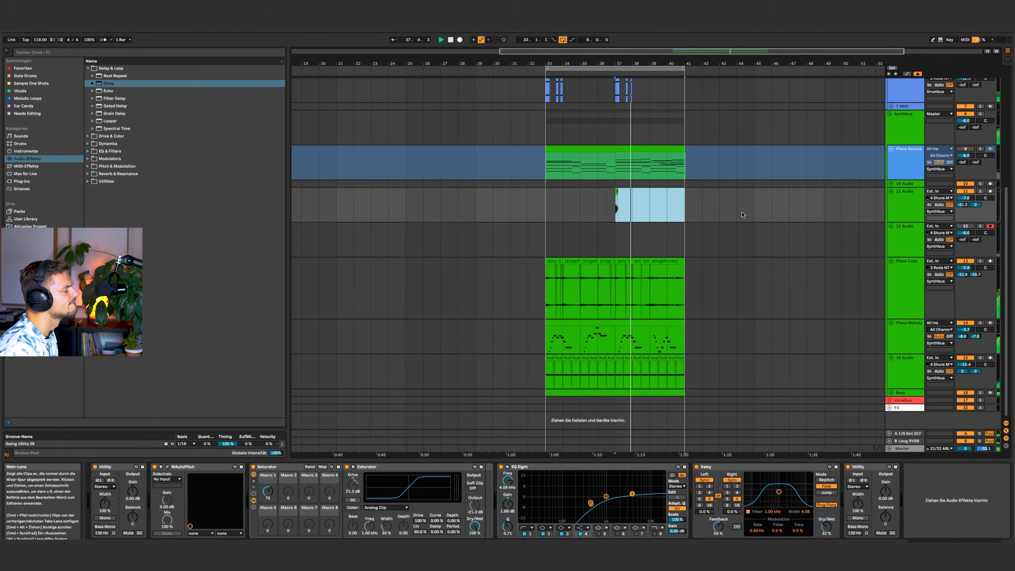
# Step: Fold the Piano Source track and select 11 Audio
pyautogui.scroll(5, 668, 249)
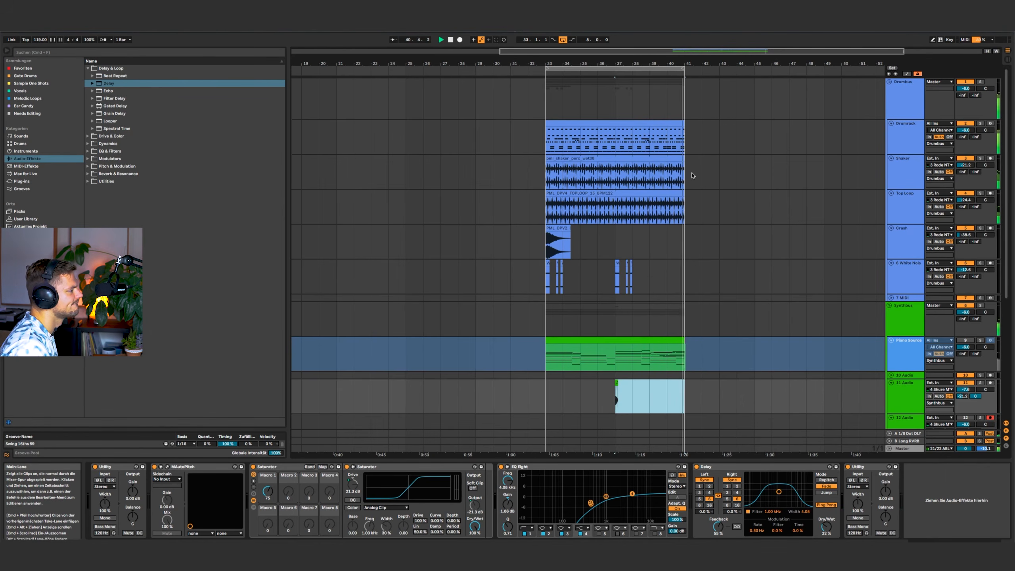
pyautogui.click(892, 340)
pyautogui.click(912, 361)
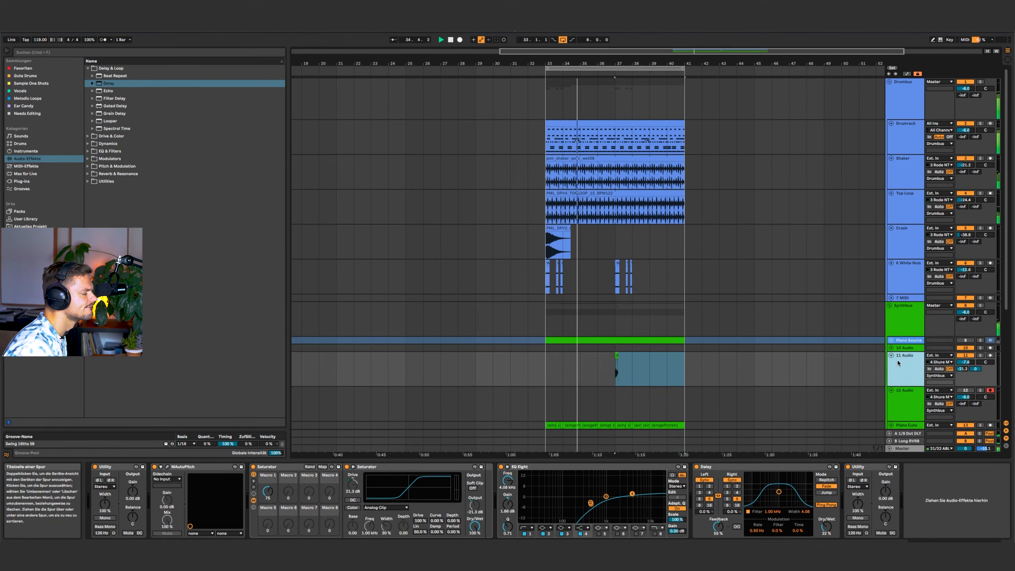
pyautogui.scroll(-3, 744, 369)
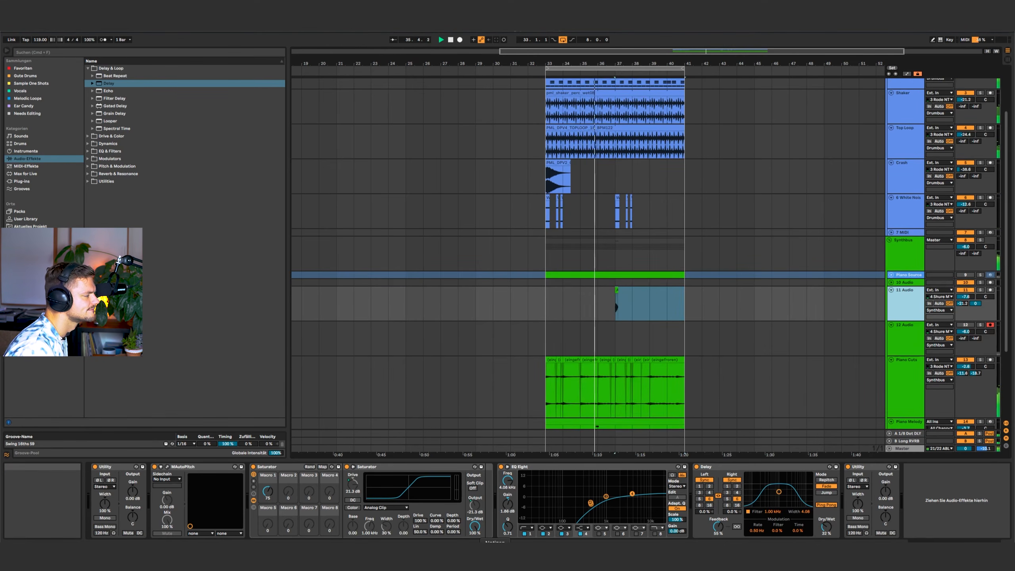